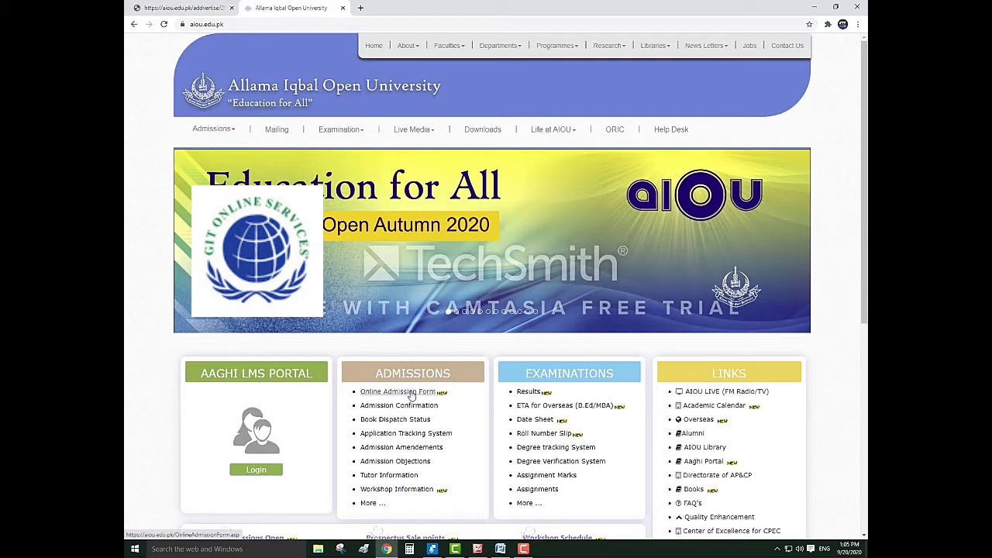
Go from Online Admission Form to the Admission Form for Fresh Students page
click(412, 395)
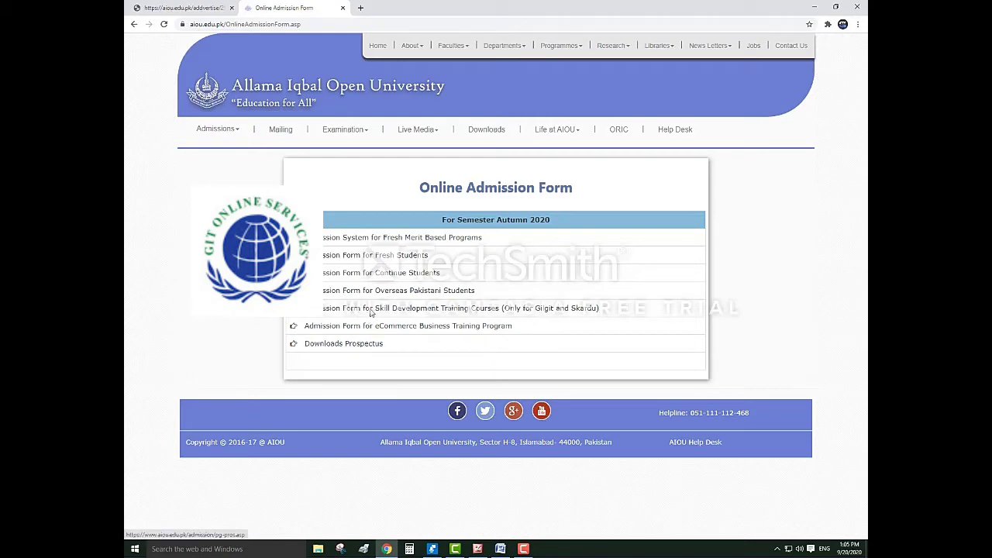
click(373, 258)
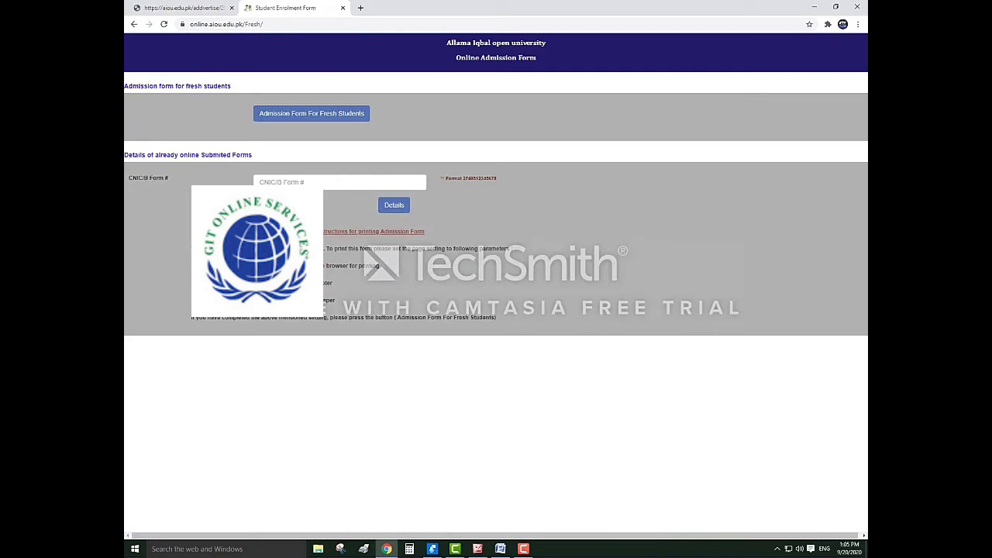
Start a new blank fresh admission form and enter the student's registration number
click(313, 115)
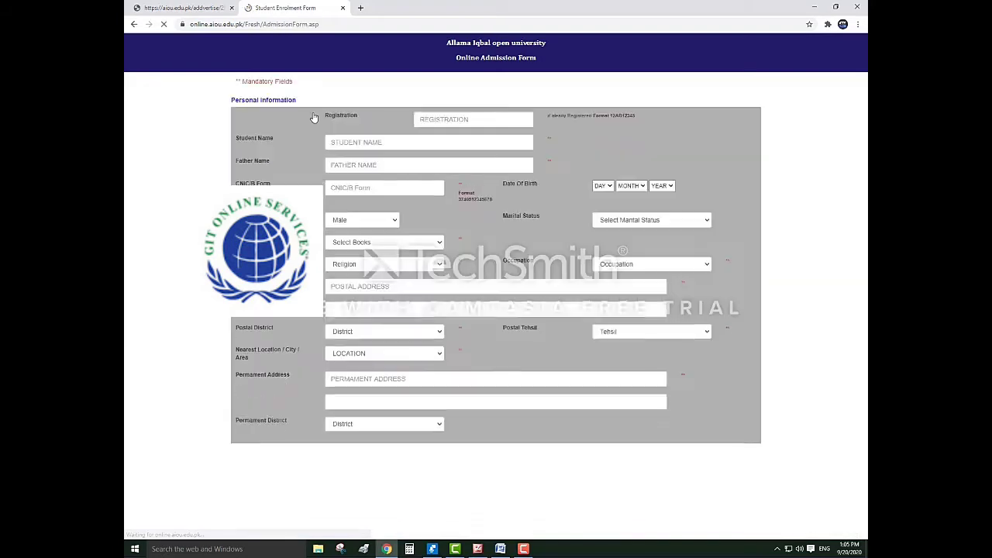
click(428, 117)
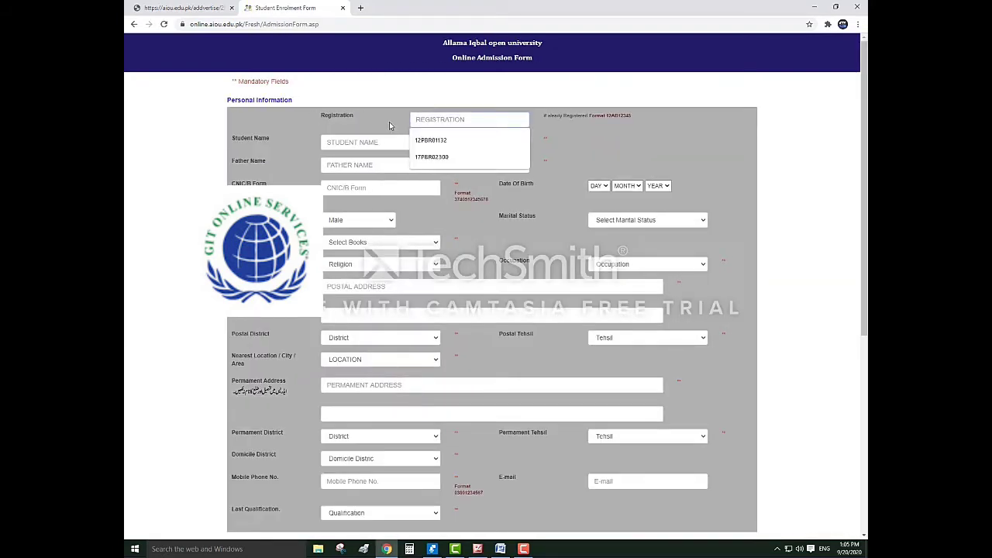
click(391, 125)
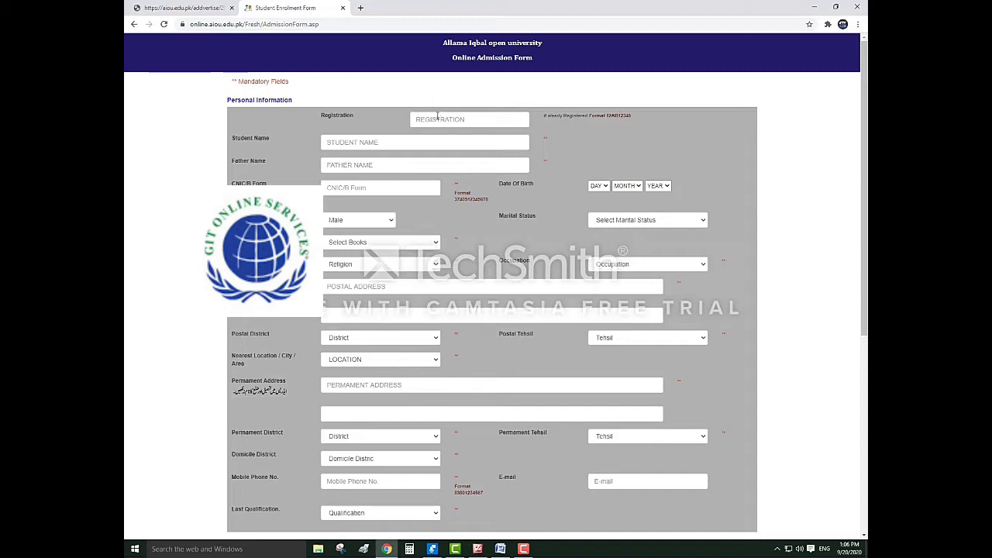
click(437, 117)
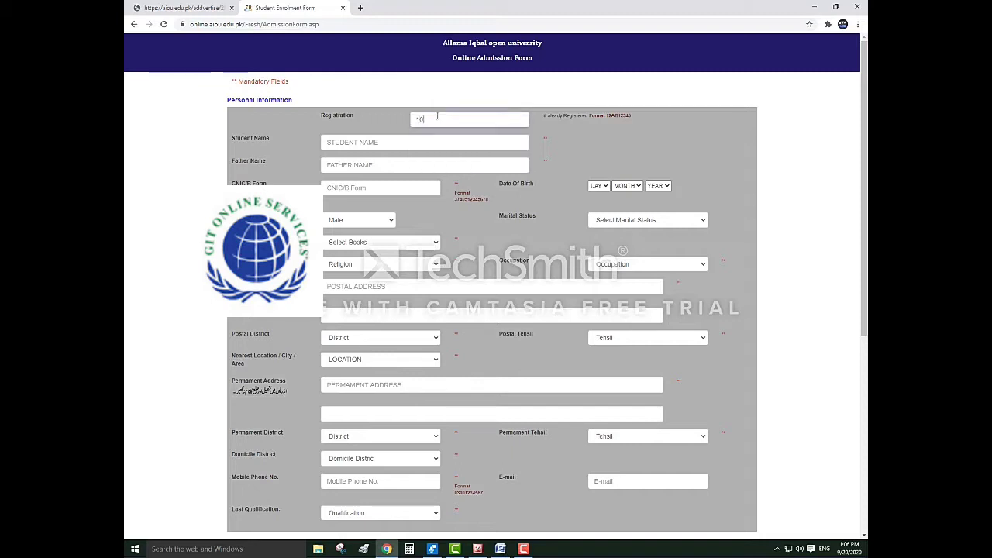
Fill the student name and father's name from the saved autofill entry
click(396, 145)
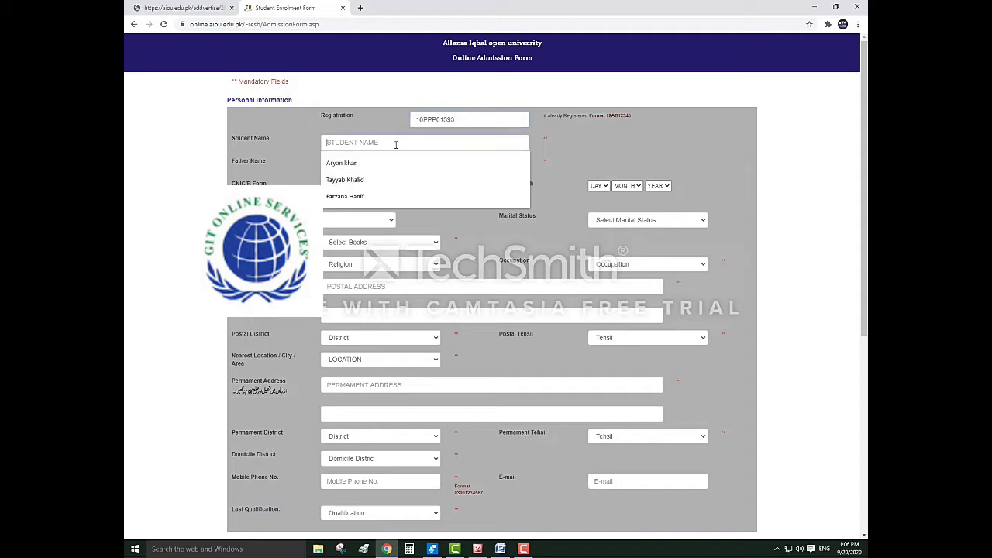
key(Down)
key(Return)
click(368, 187)
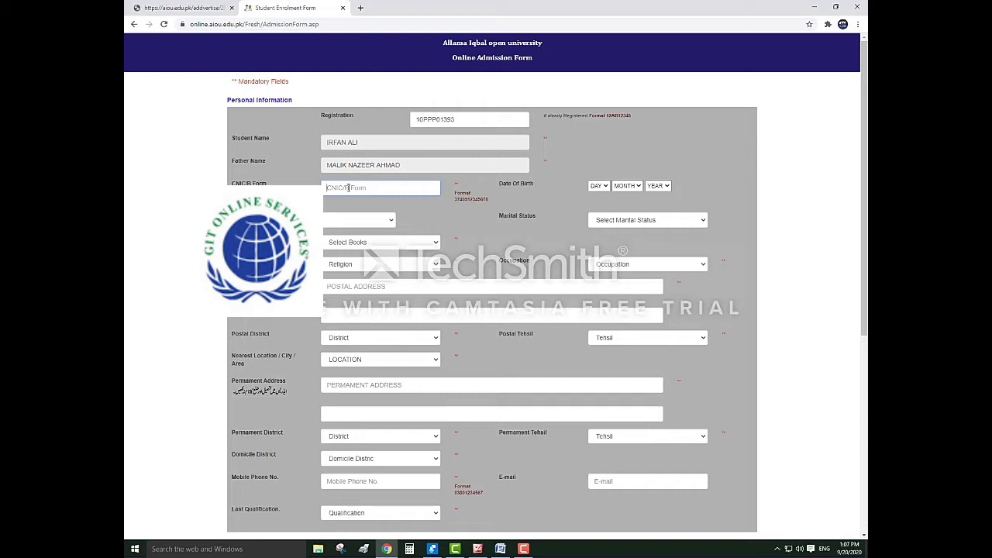
click(595, 186)
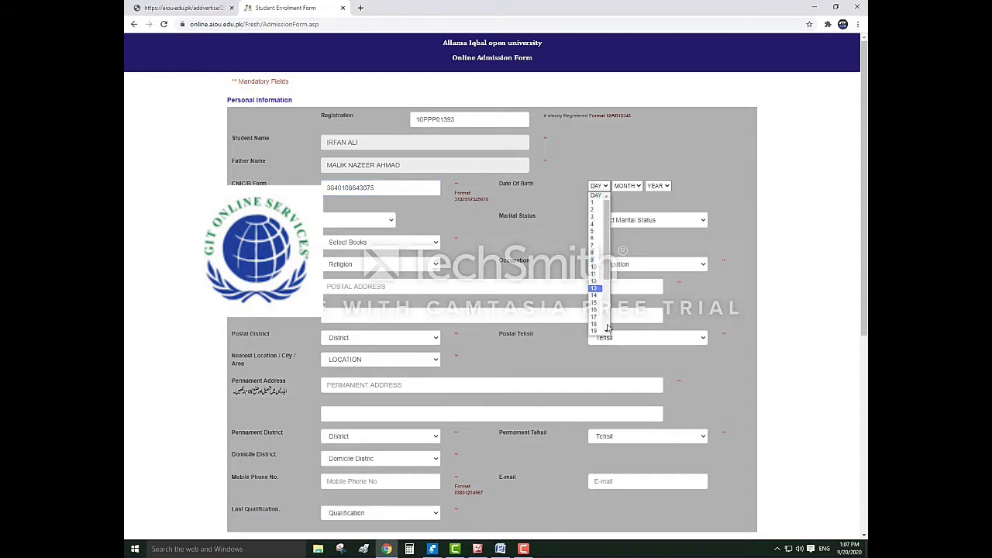
scroll(607, 328, down, 3)
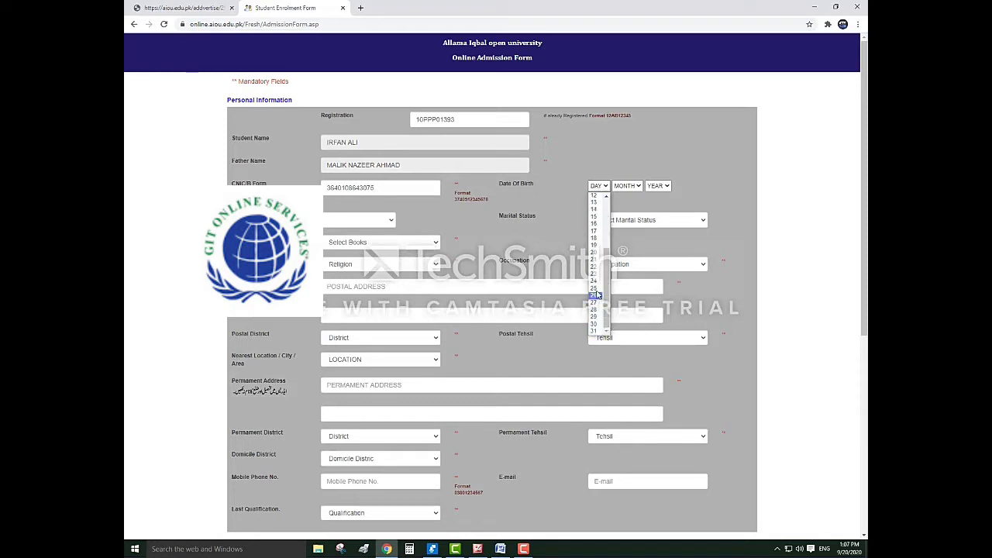
click(596, 289)
click(625, 187)
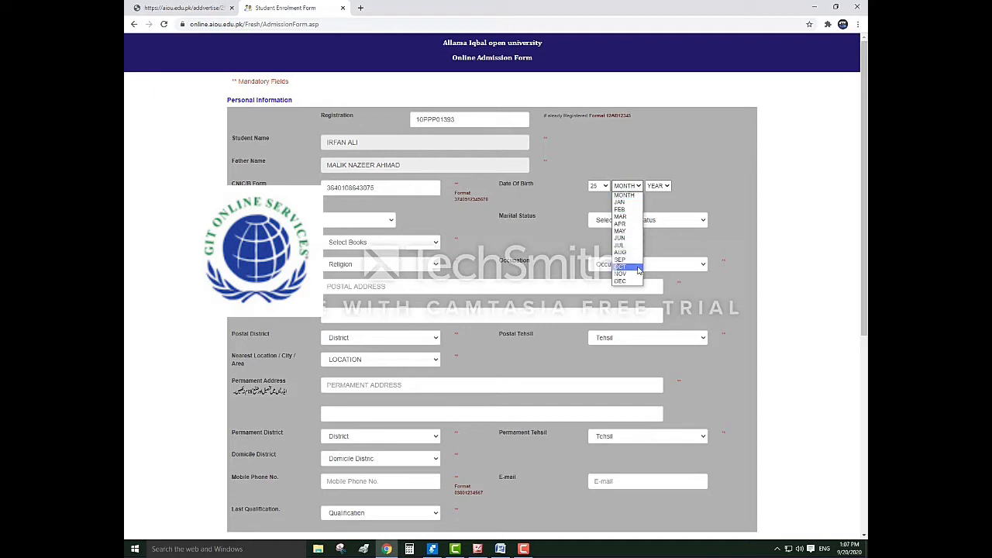
click(632, 260)
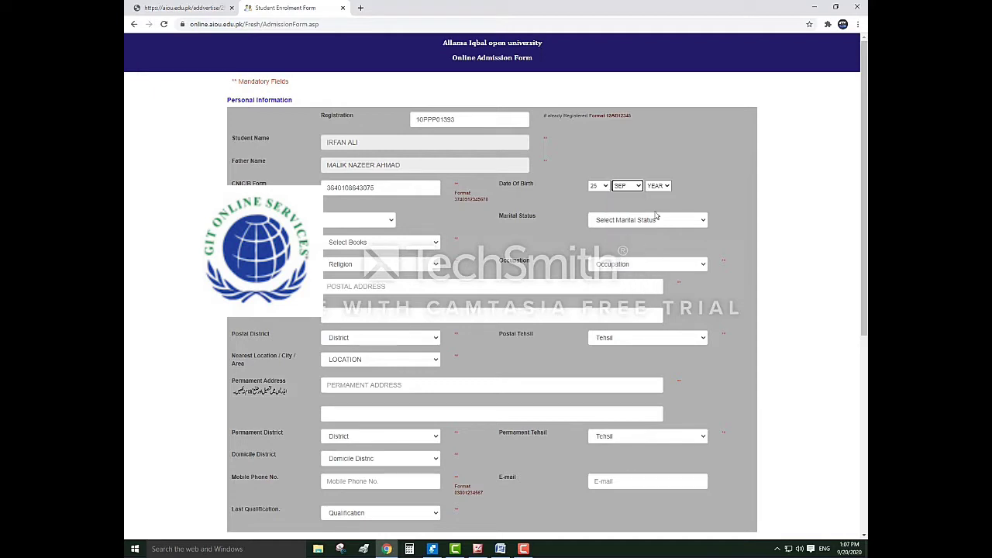
click(655, 187)
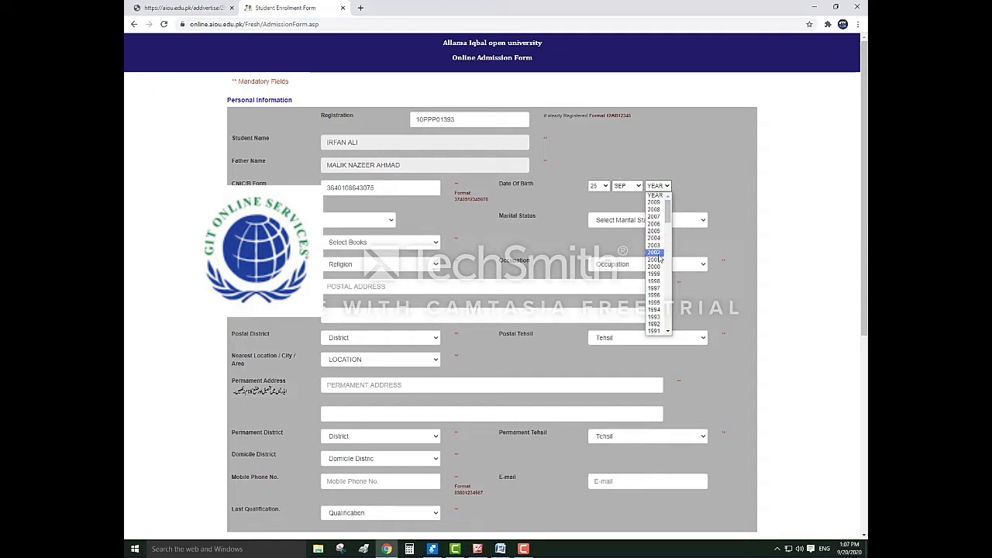
scroll(658, 275, down, 4)
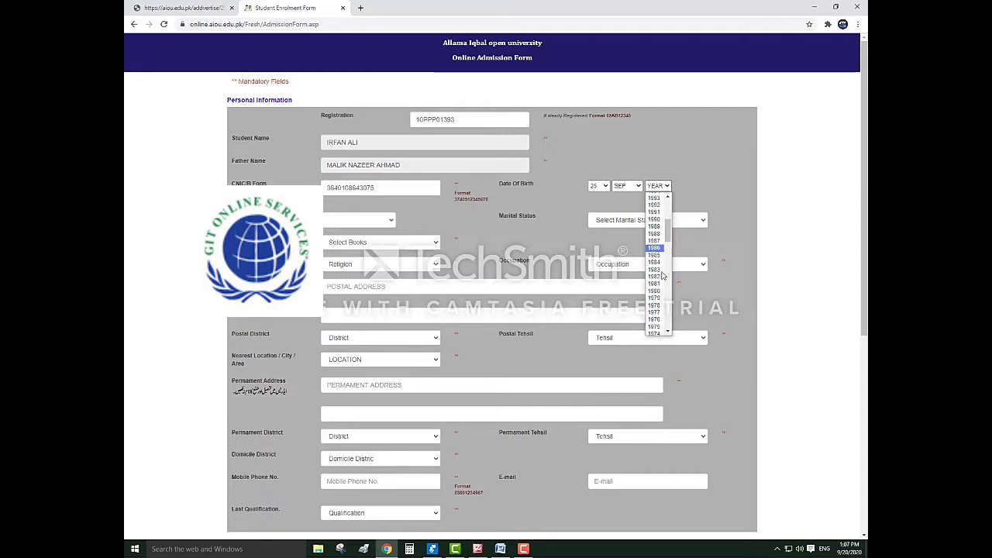
scroll(661, 280, down, 4)
scroll(661, 280, up, 4)
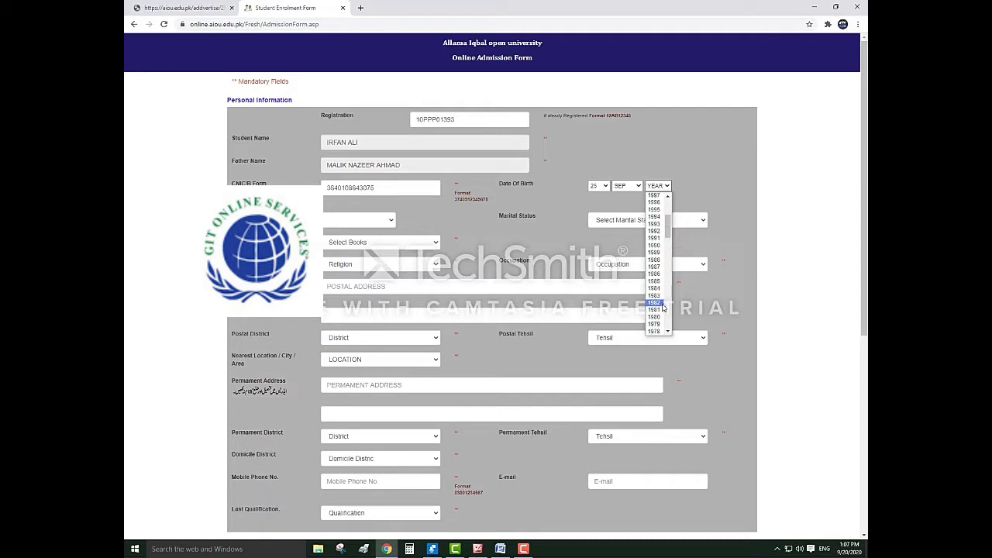
click(659, 309)
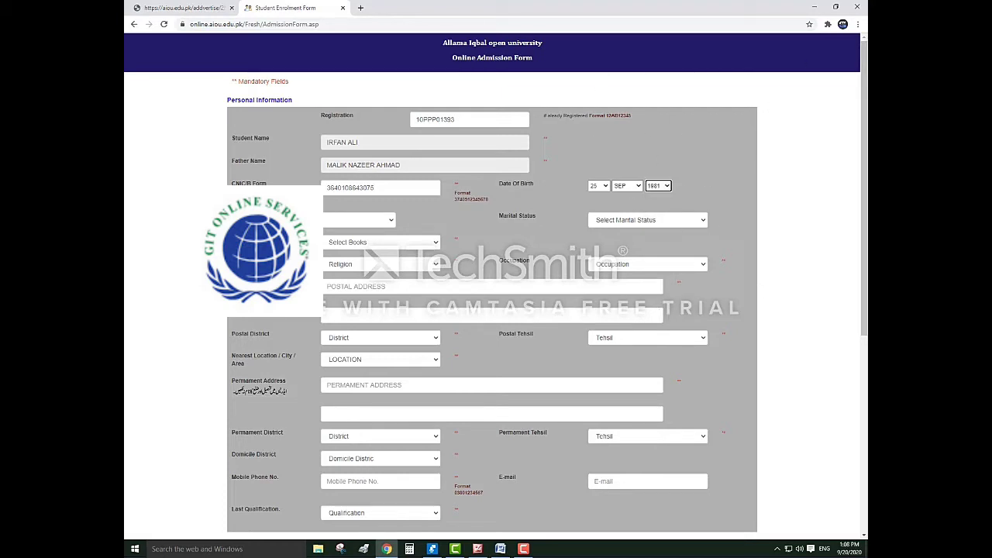
click(361, 224)
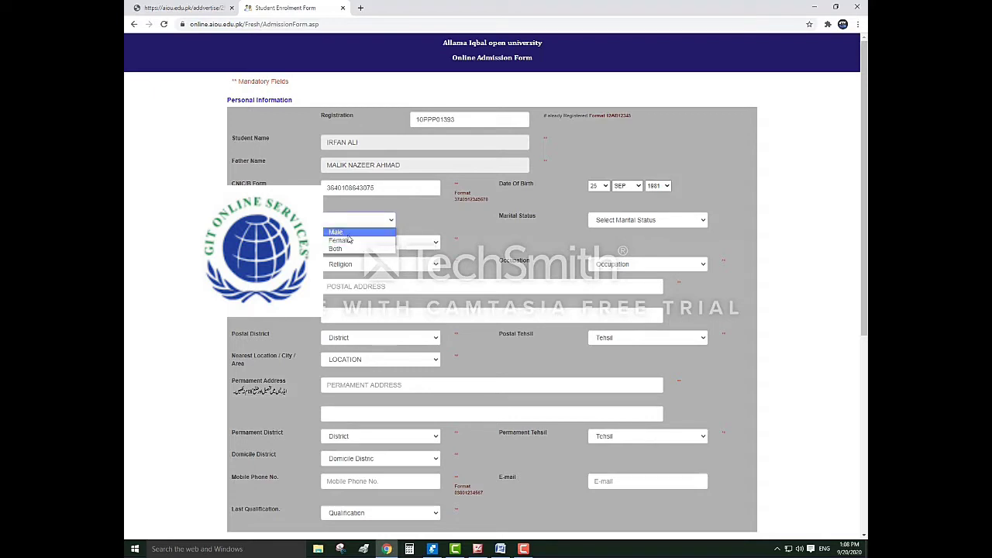
Choose gender Male, marital status Married, Hard Copy books and religion ISLAM
click(348, 233)
click(630, 220)
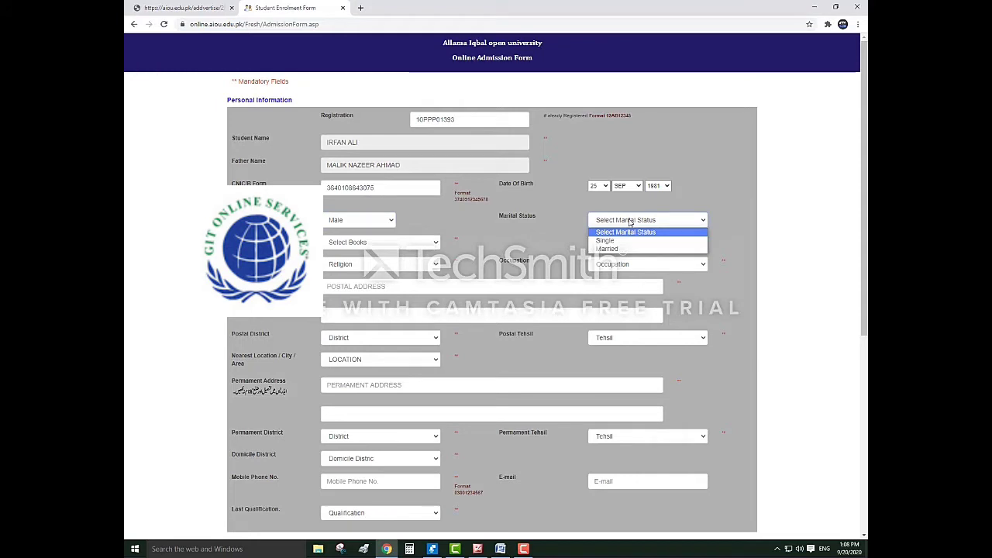
click(607, 248)
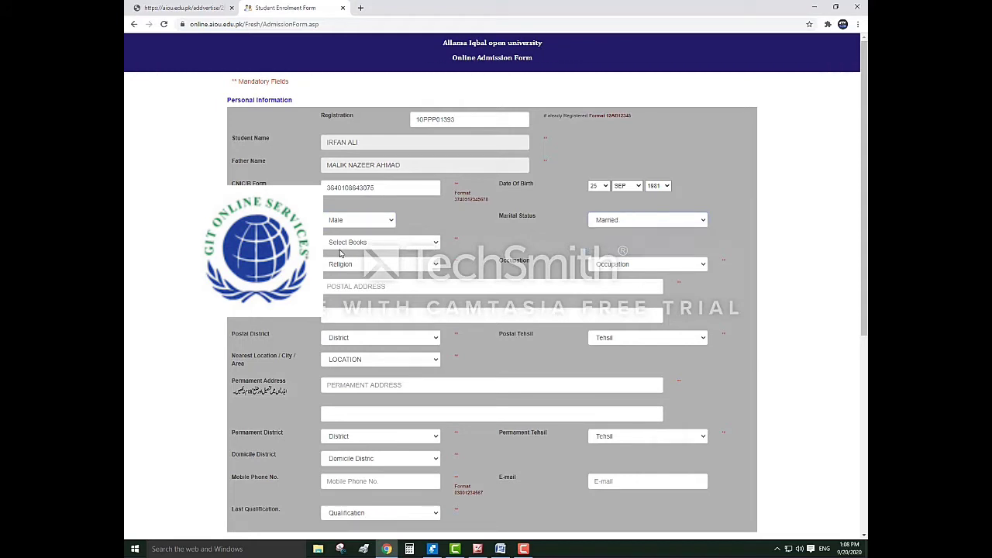
click(345, 247)
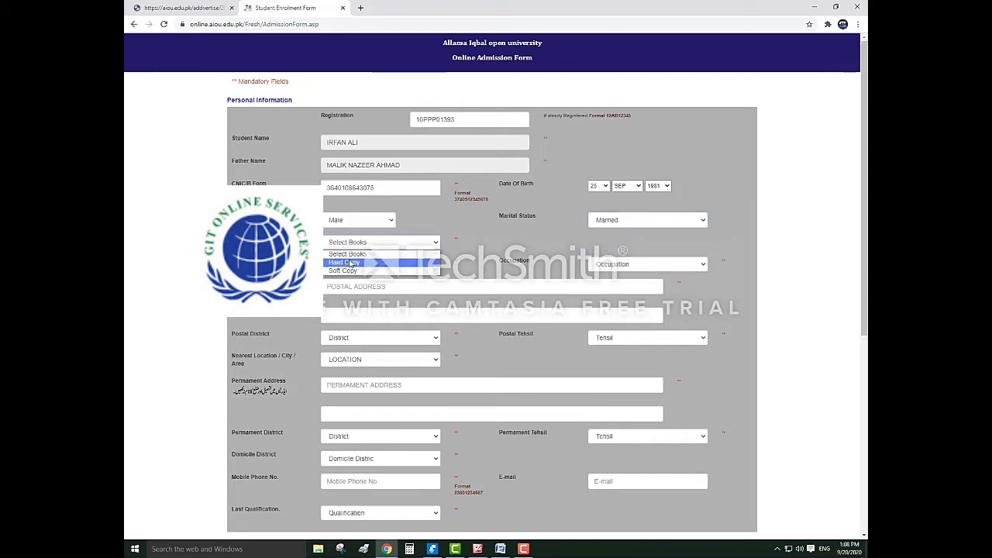
click(350, 264)
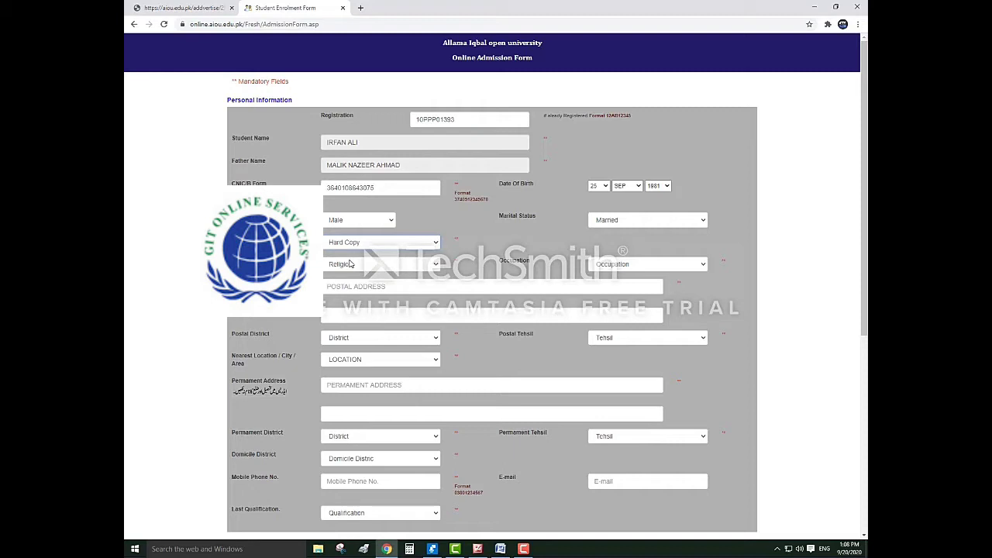
click(349, 265)
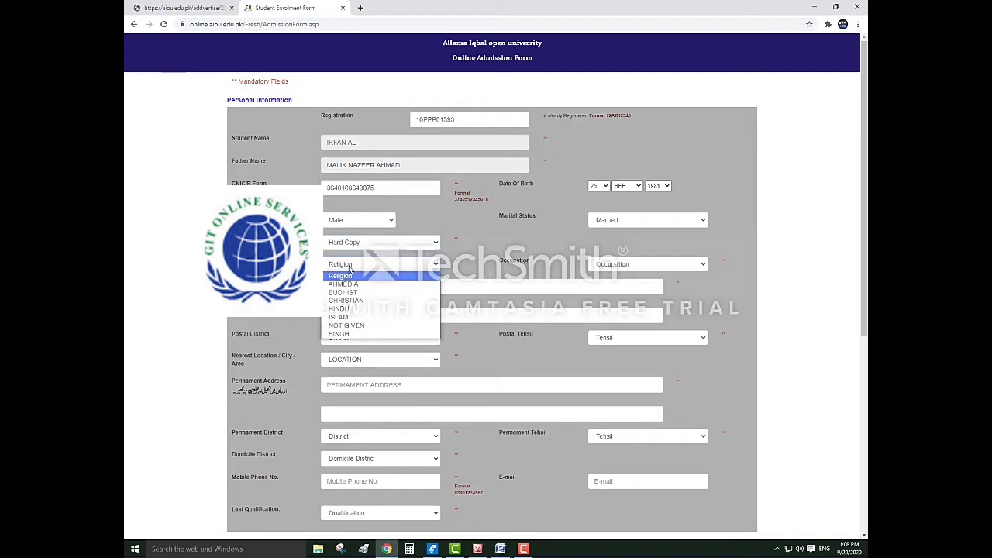
click(334, 317)
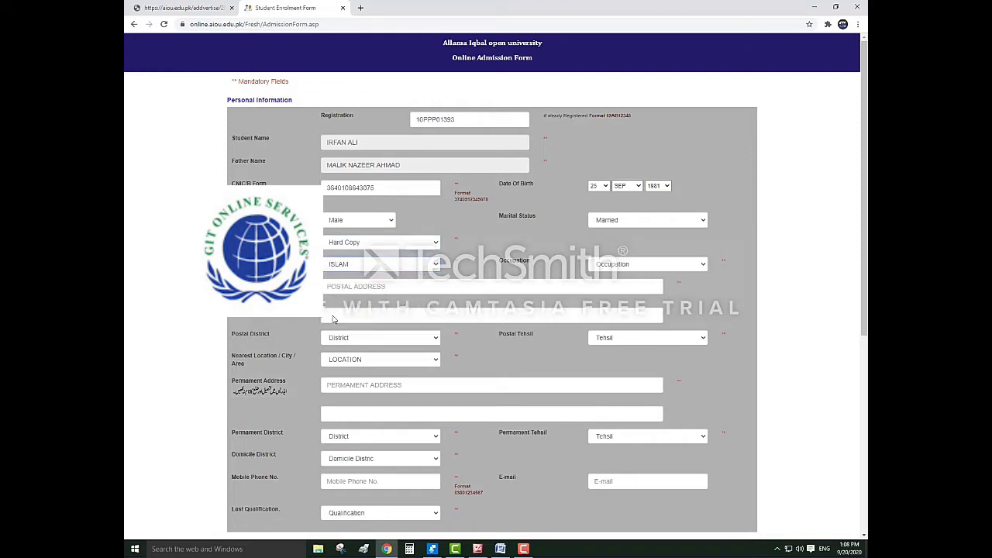
click(621, 269)
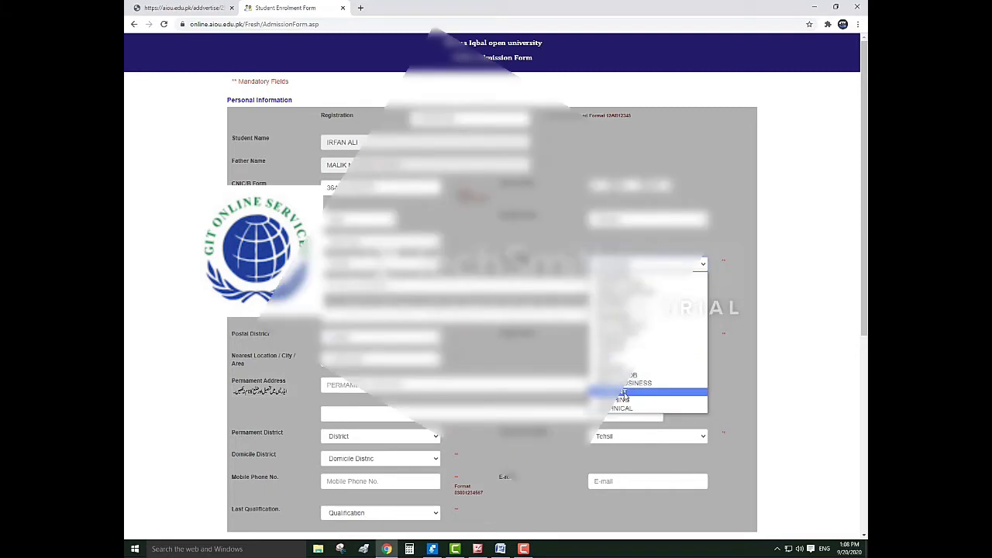
Pick the occupation, autofill the postal address, and set postal district/tehsil BAHAWALPUR, nearest location Bahawalpur City
click(624, 393)
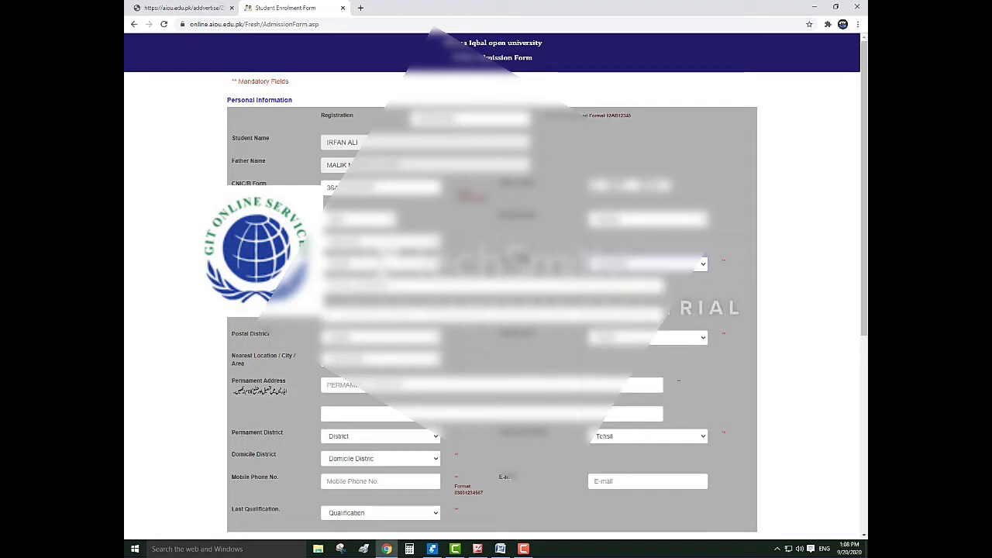
click(378, 288)
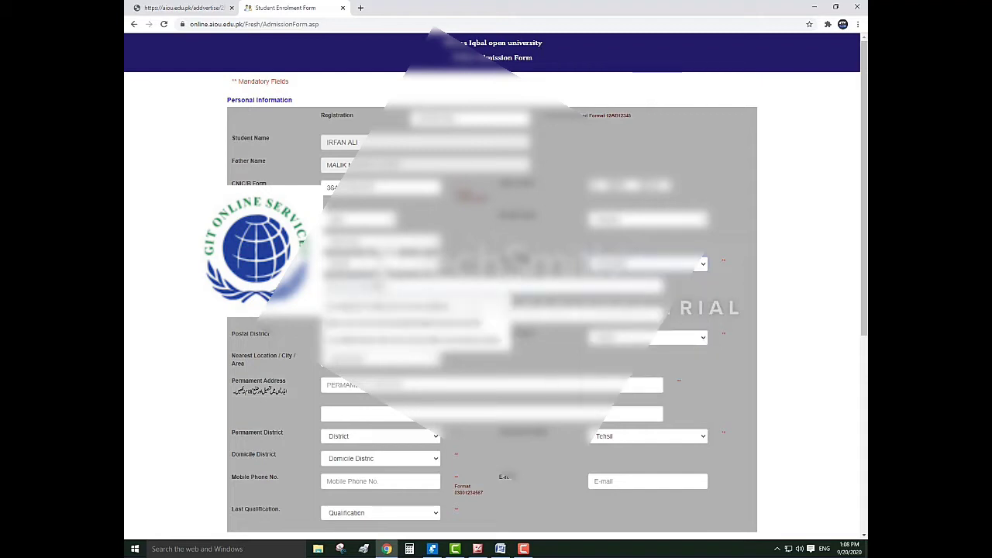
click(375, 312)
click(351, 341)
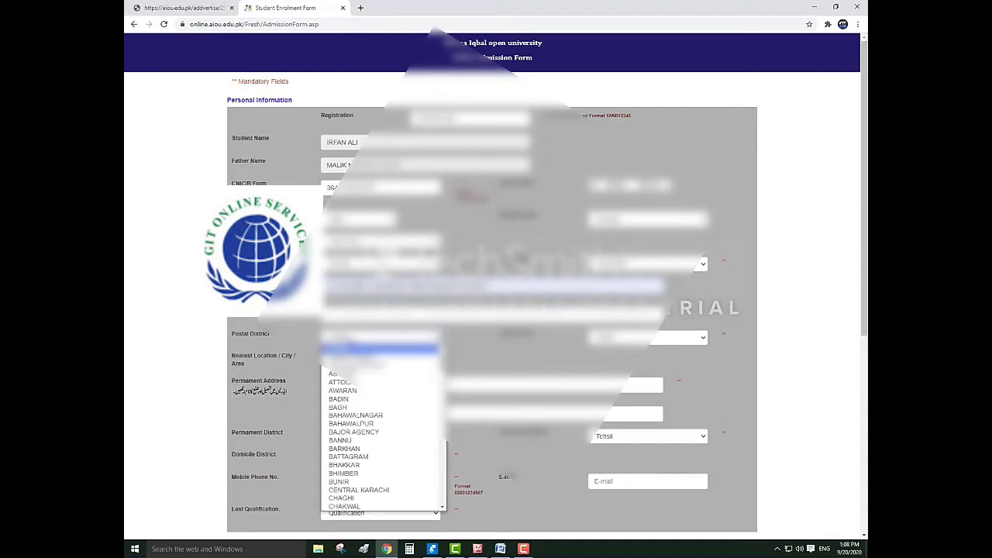
click(371, 425)
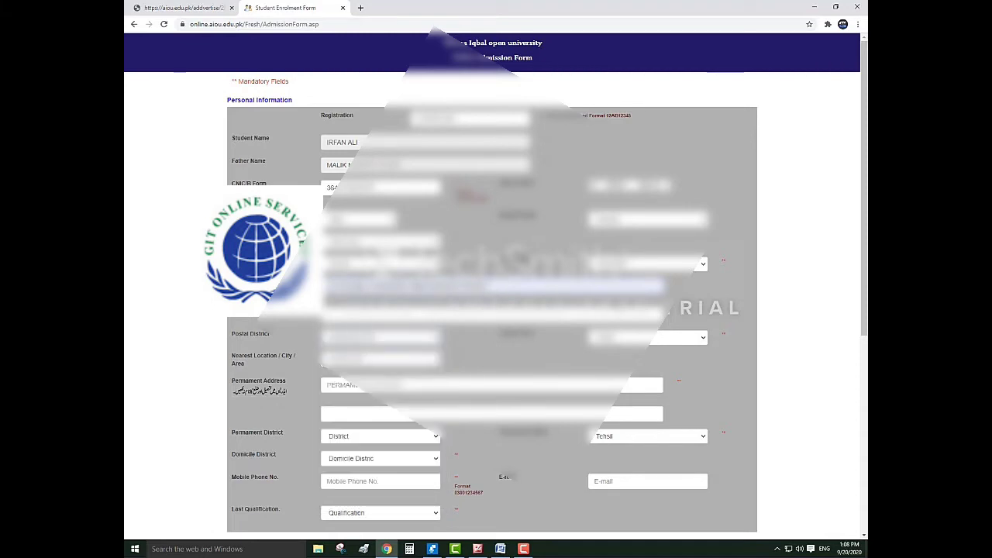
click(604, 337)
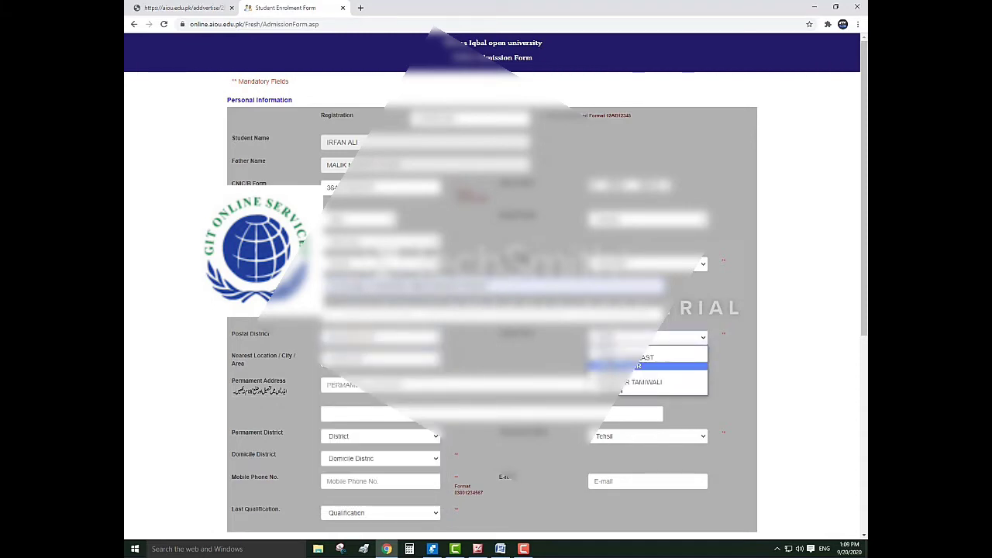
click(620, 358)
click(379, 358)
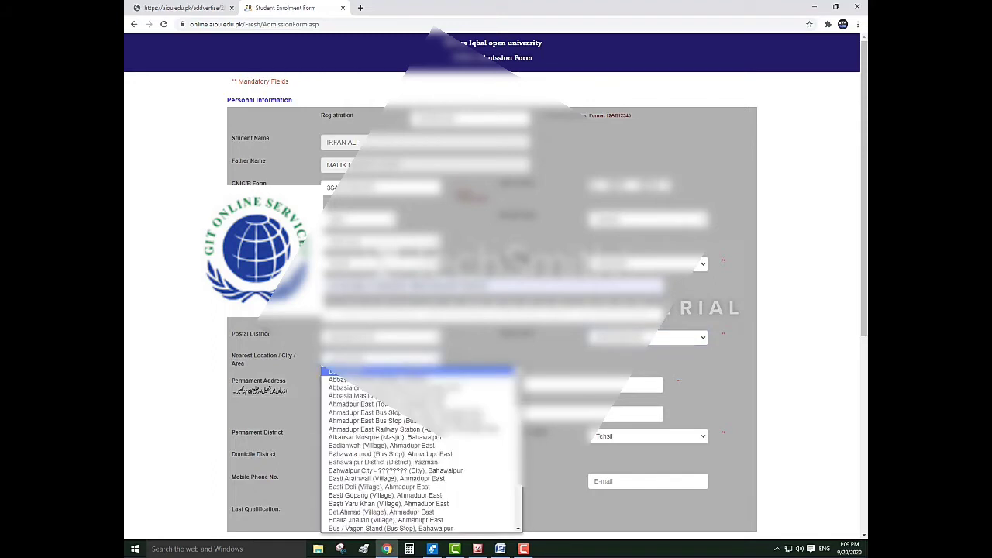
click(413, 470)
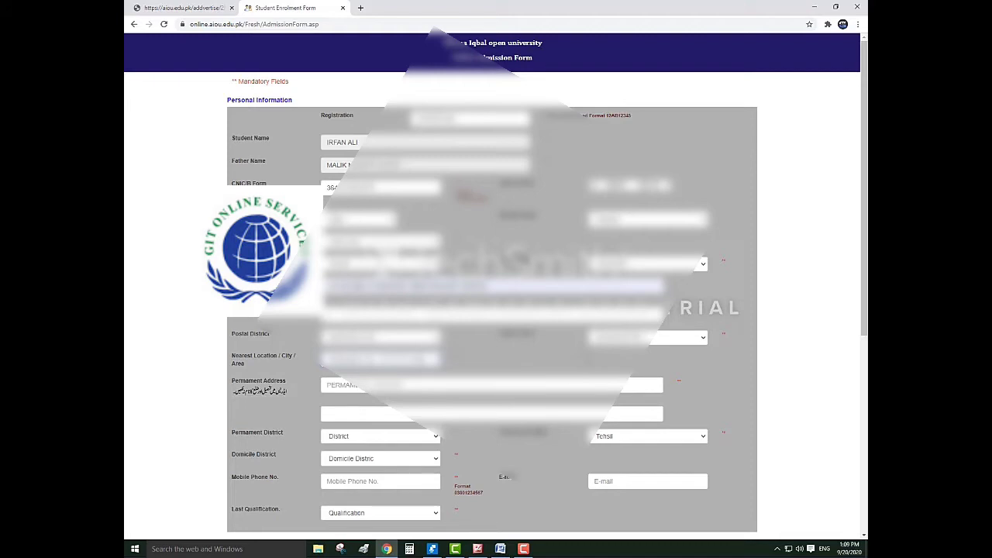
Autofill the permanent address, set permanent district and tehsil BAHAWALPUR, and confirm the domicile district
click(324, 389)
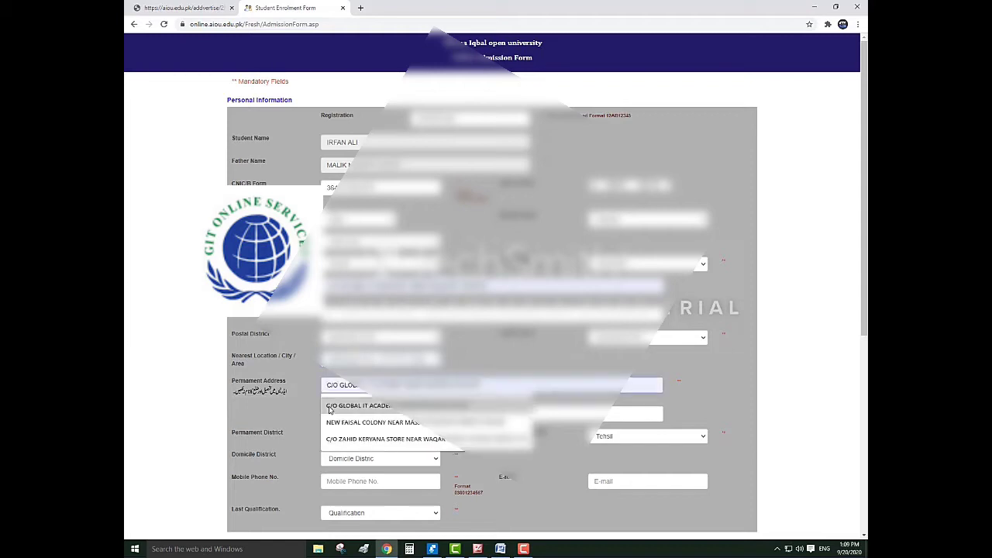
click(329, 409)
scroll(350, 436, down, 1)
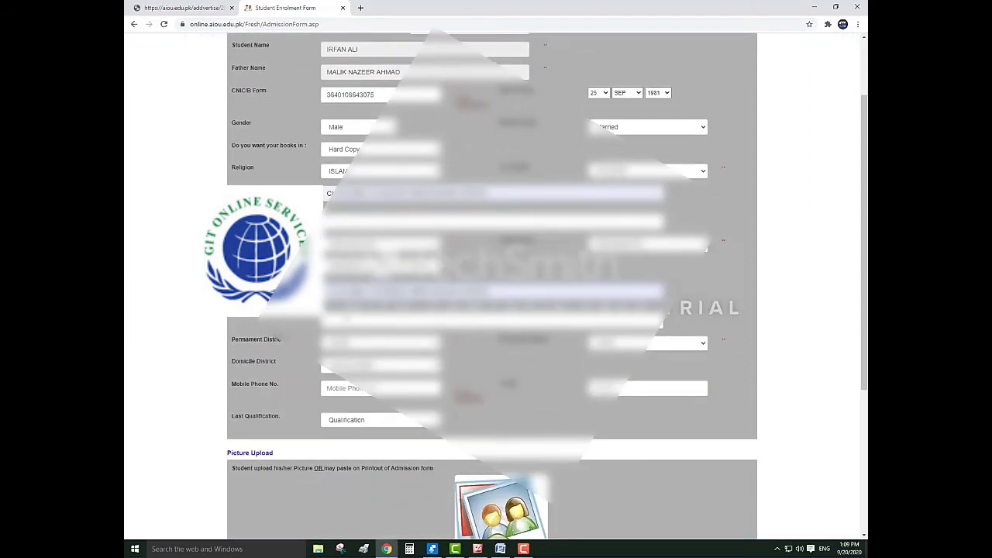
click(352, 364)
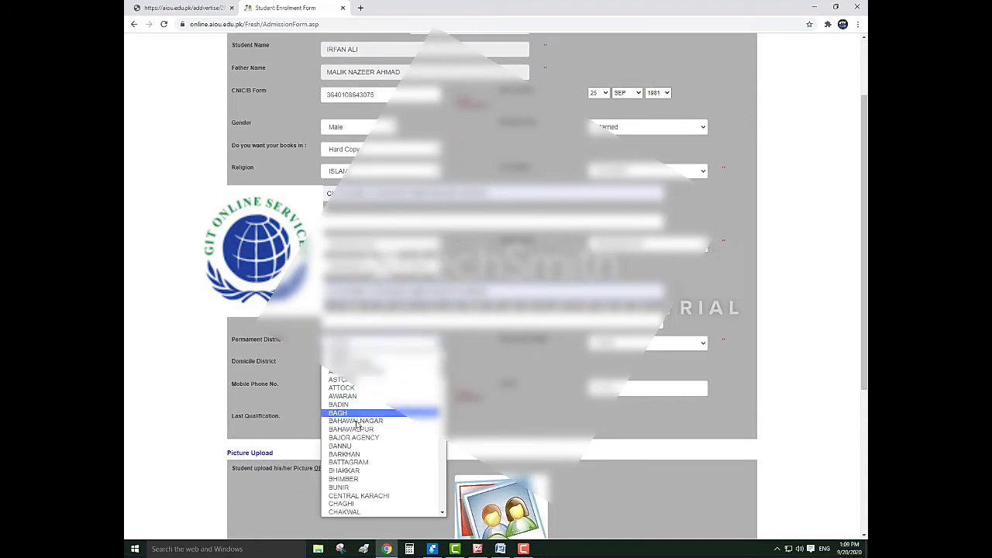
click(353, 427)
click(610, 348)
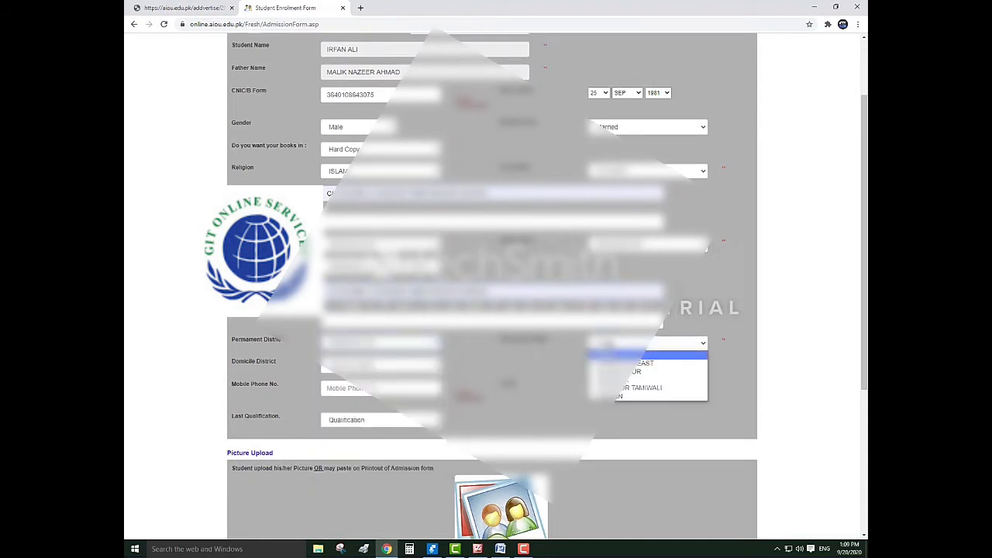
click(611, 373)
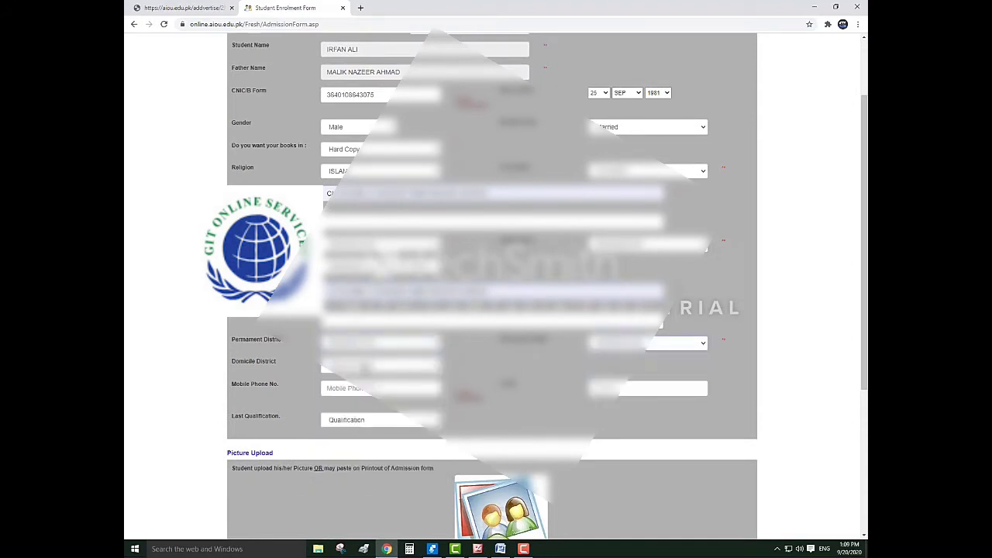
click(365, 368)
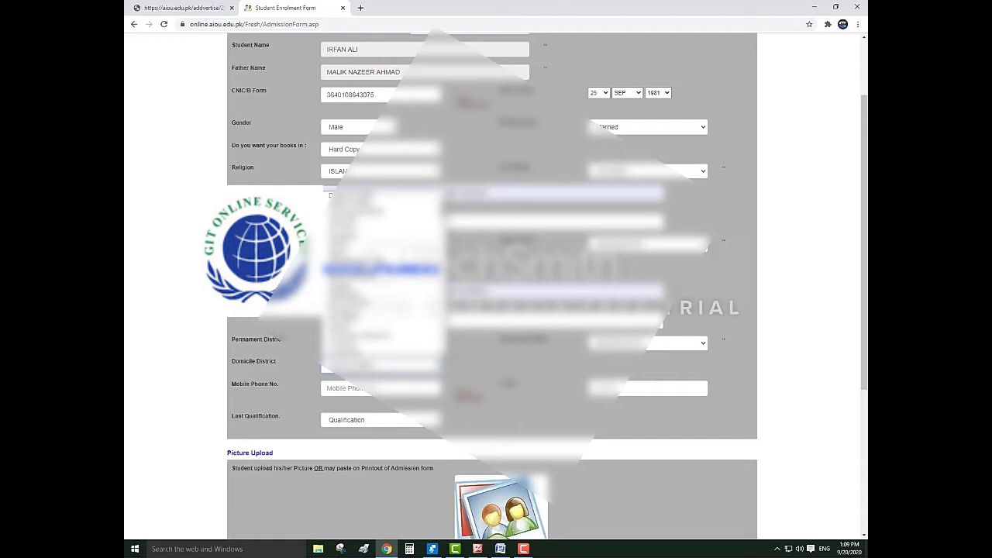
key(Return)
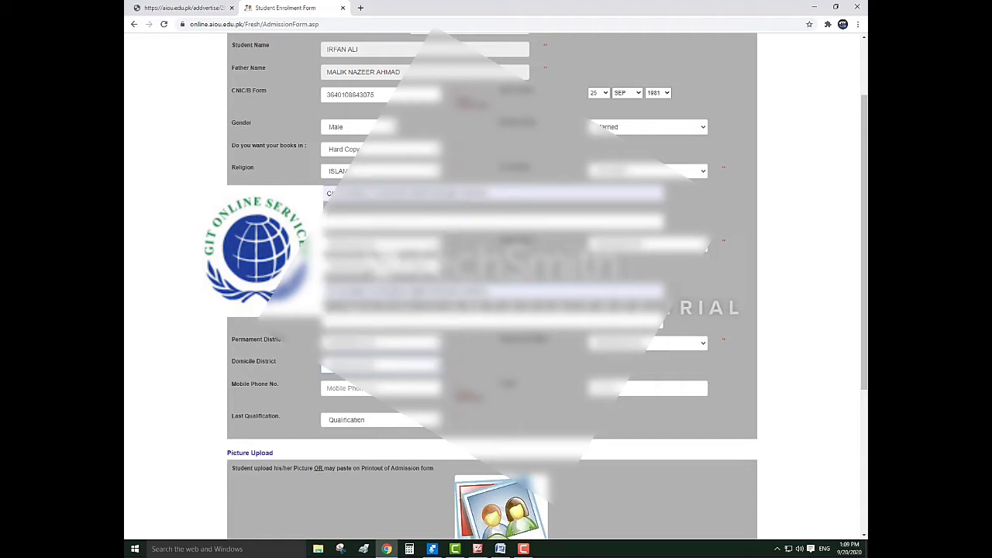
Enter the student's mobile number and set Last Qualification to Bachelors
click(349, 389)
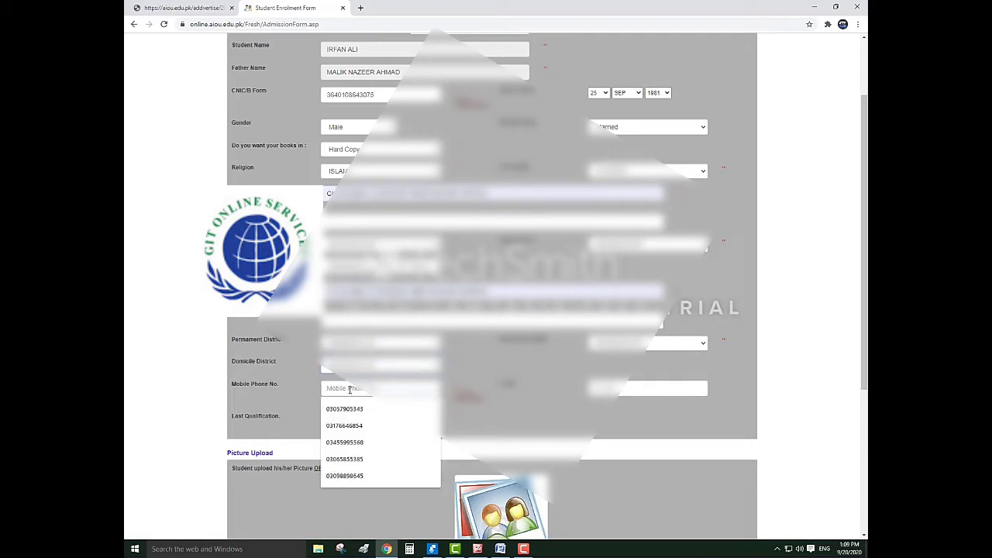
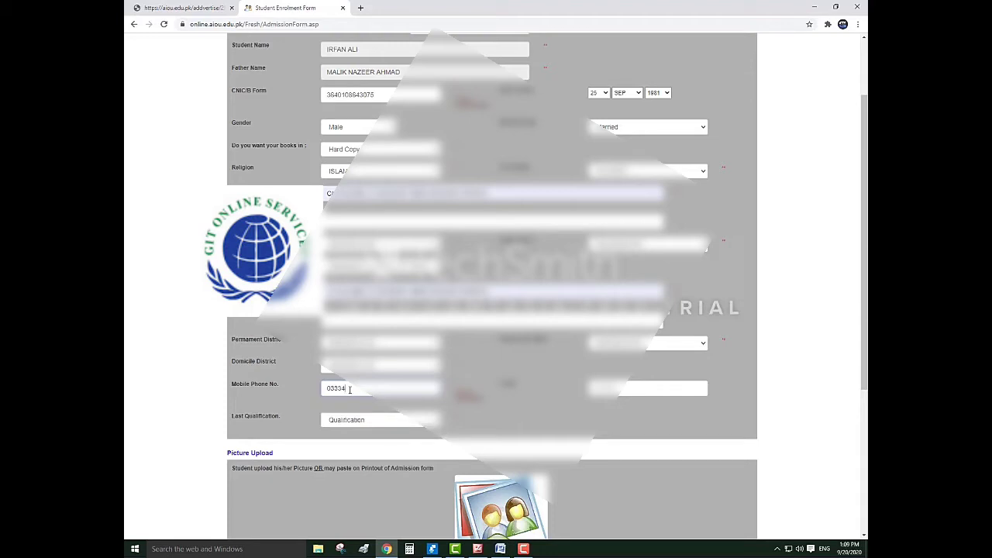
click(349, 423)
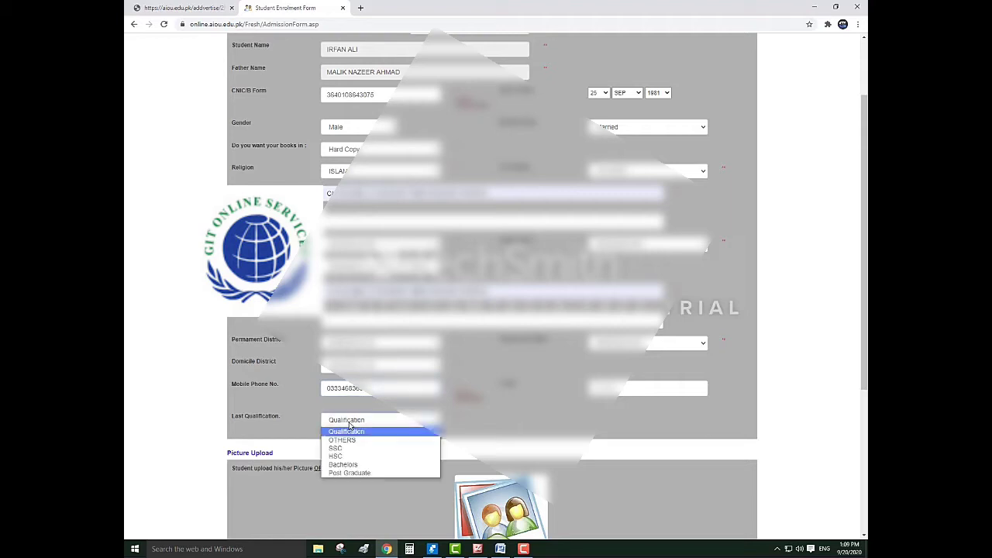
click(347, 465)
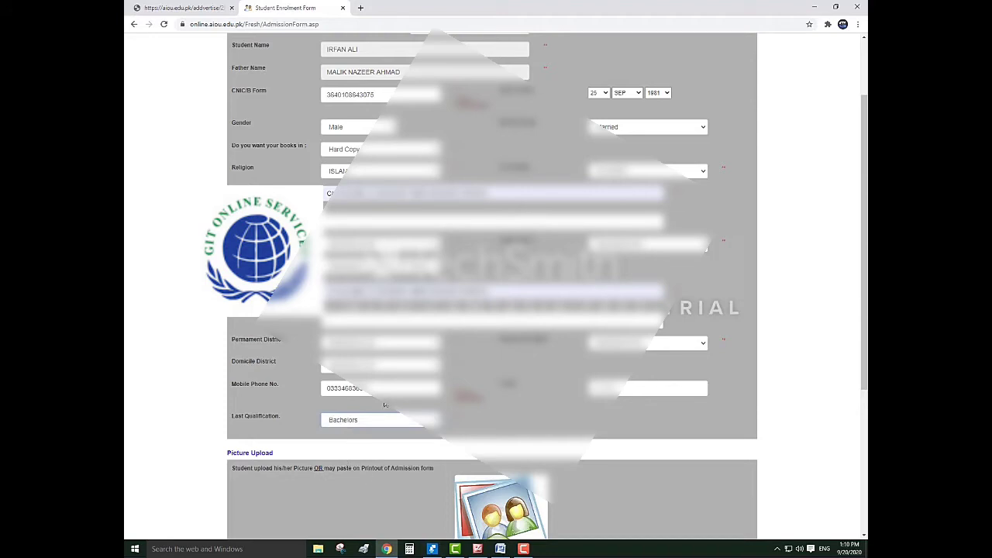
Upload the student's portrait image from the photos folder into the picture box
scroll(496, 310, down, 3)
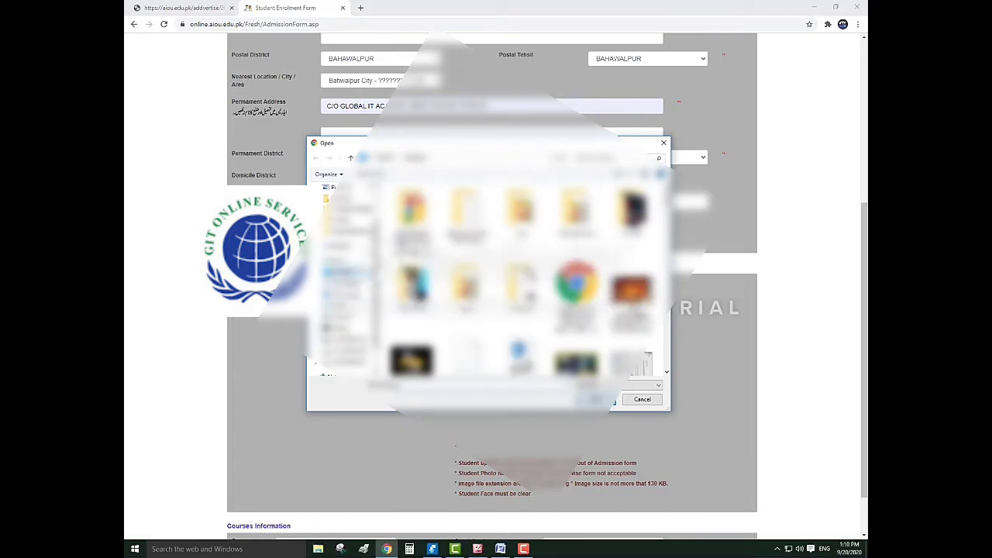
click(352, 232)
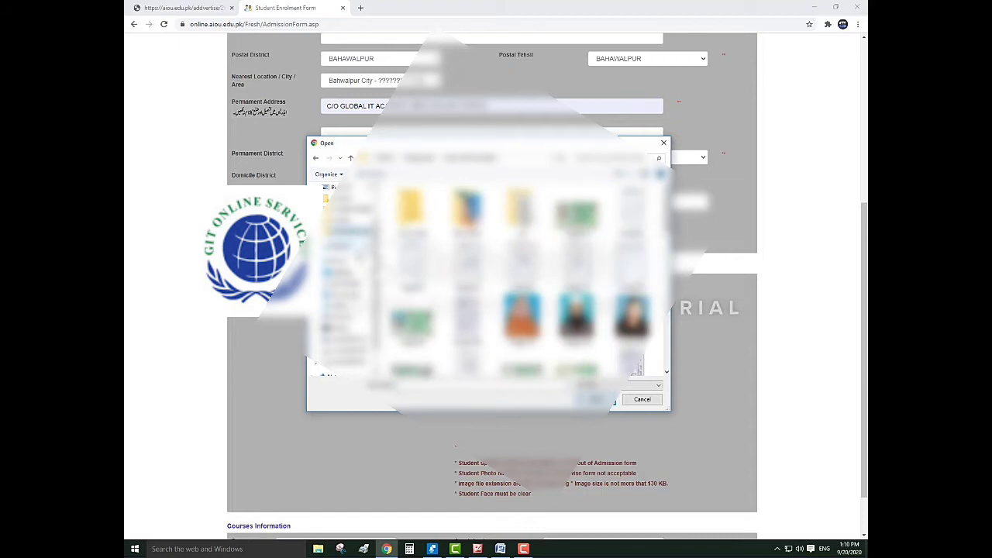
click(340, 273)
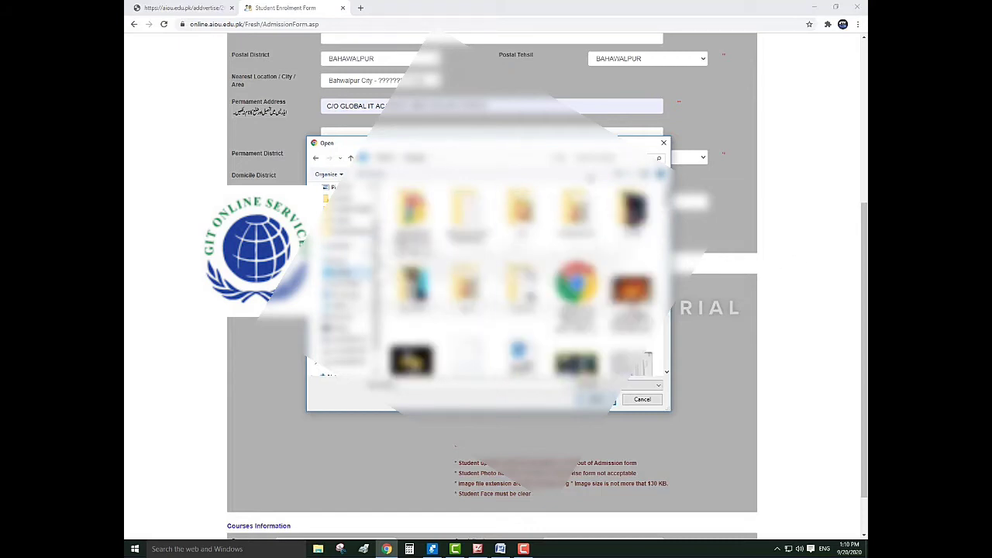
drag(668, 201, 668, 288)
click(576, 287)
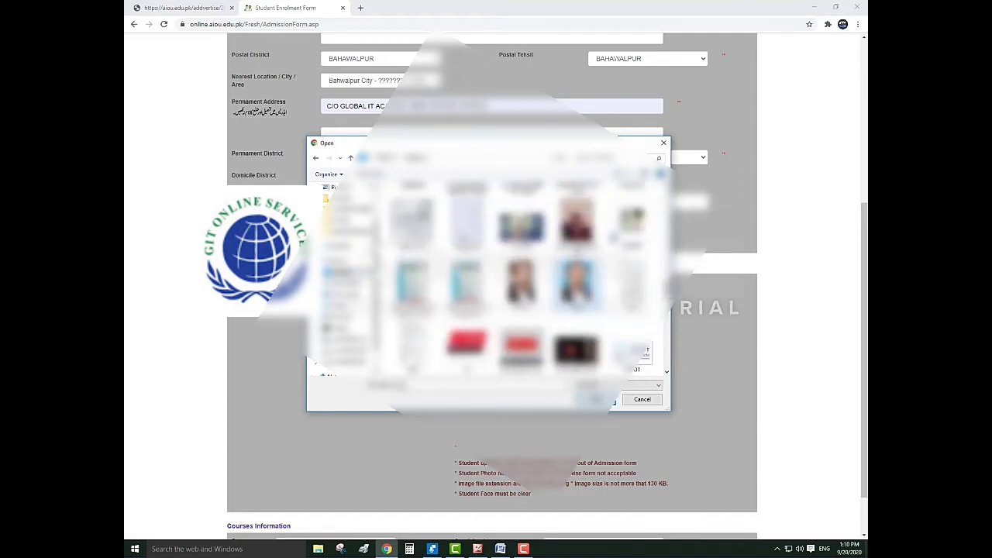
click(594, 398)
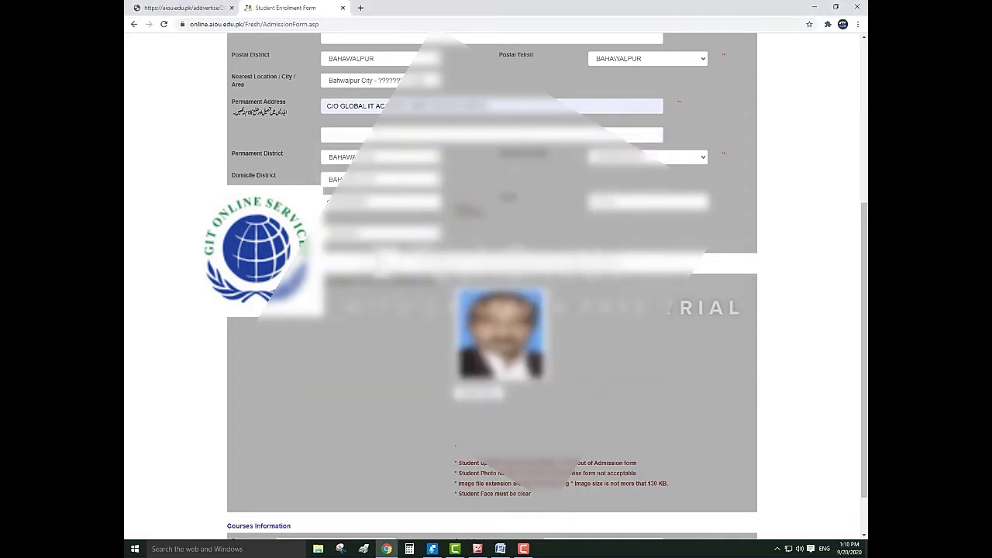
scroll(275, 463, down, 2)
Select programme M.SC (SOCIOLOGY) with specialization M.Sc Sociology, bringing up the 11985 total fee
click(295, 494)
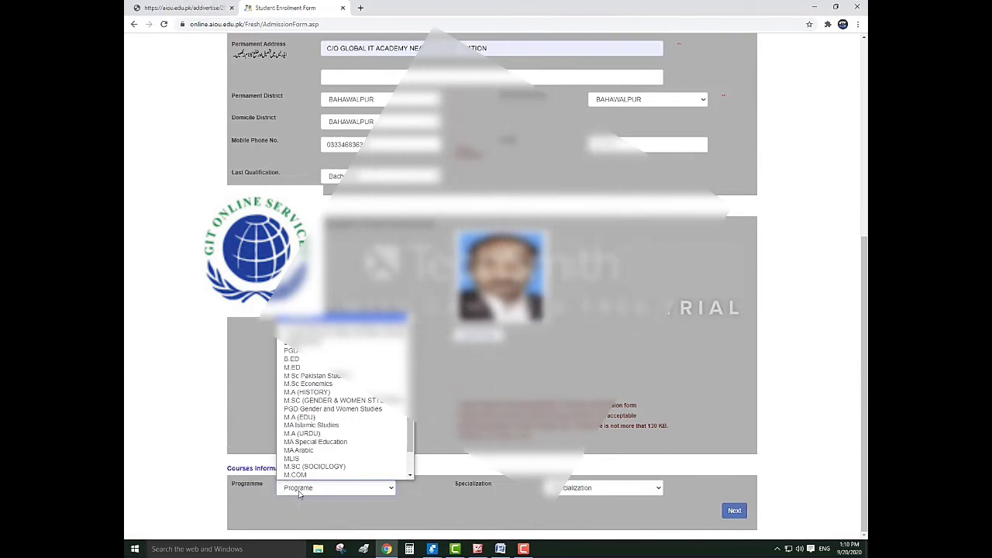
scroll(306, 474, down, 2)
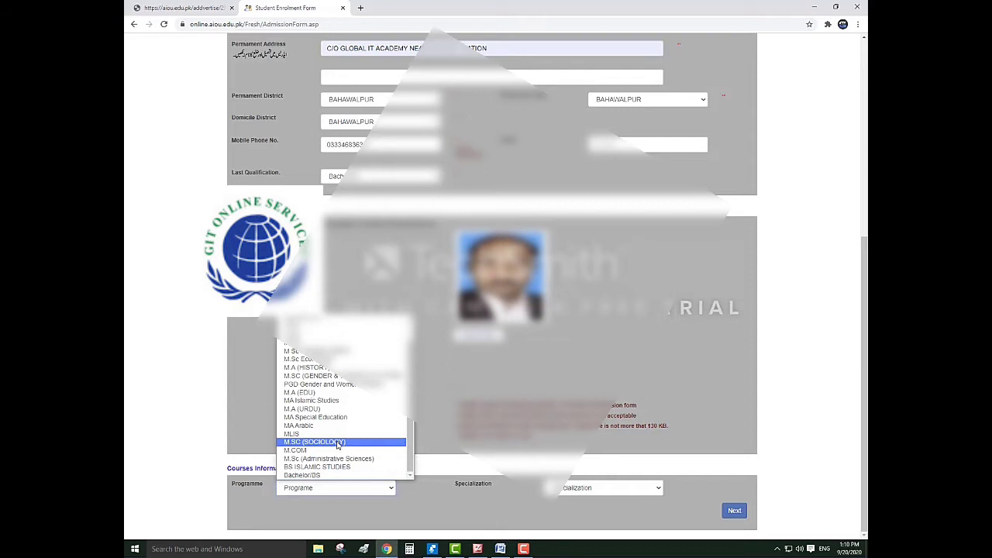
click(337, 442)
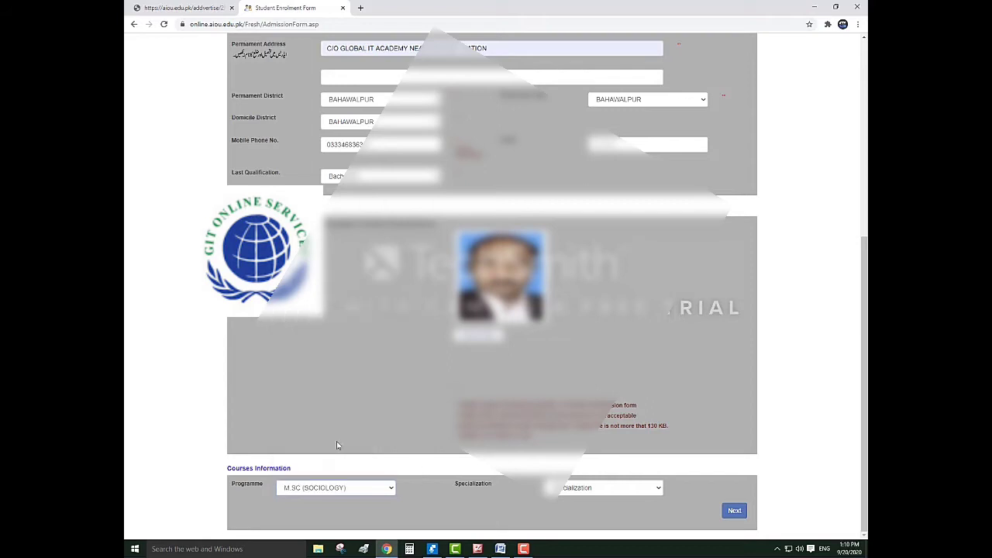
click(609, 488)
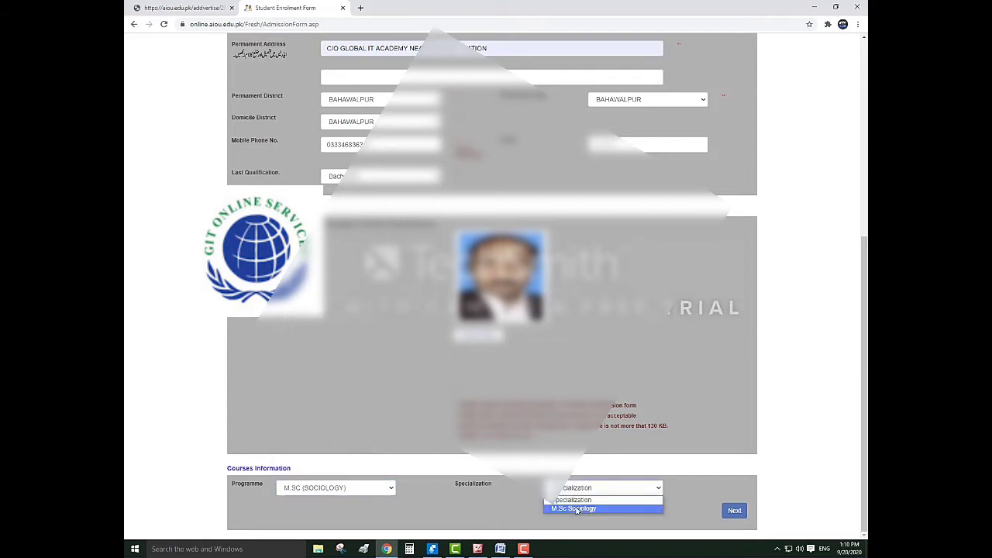
click(577, 509)
scroll(576, 466, down, 1)
scroll(576, 467, down, 1)
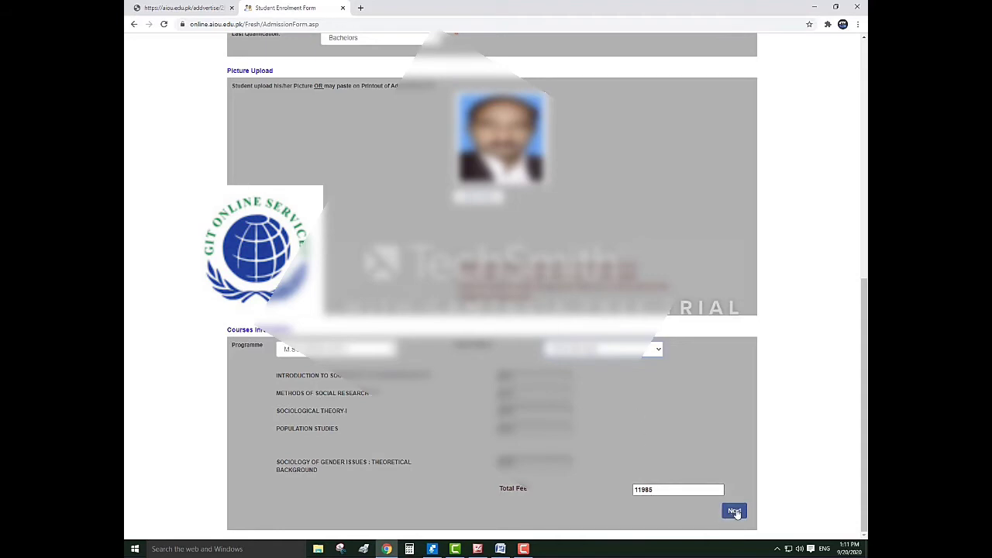
On the academic information page, enter Matric: 2007, grade A, Phy,Che,Bio, board KARACHI
click(735, 512)
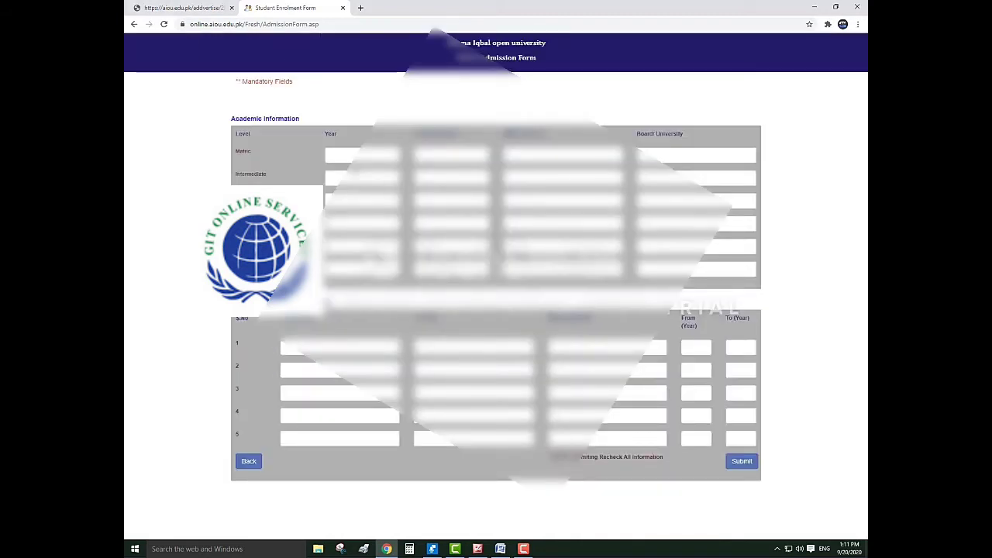
click(348, 158)
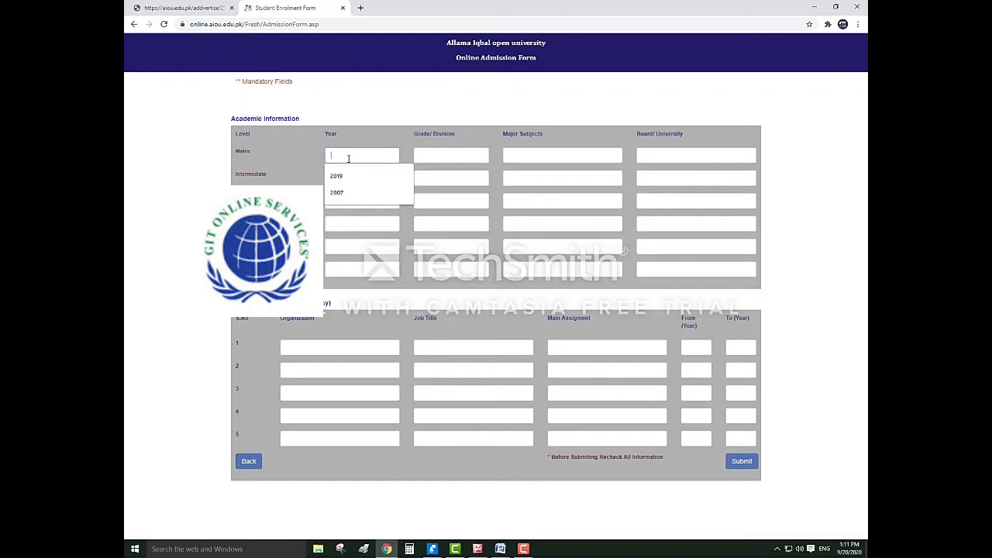
text(2007)
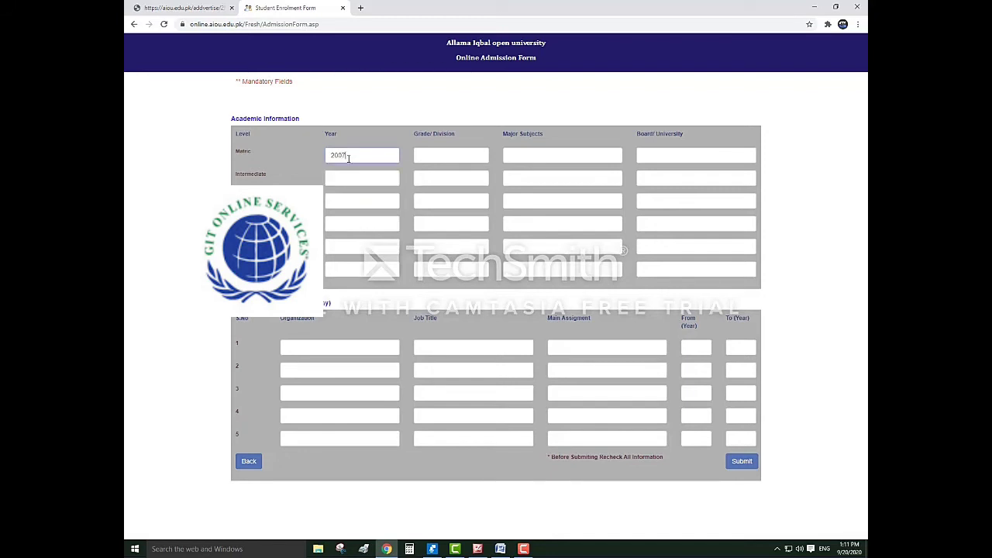
click(423, 152)
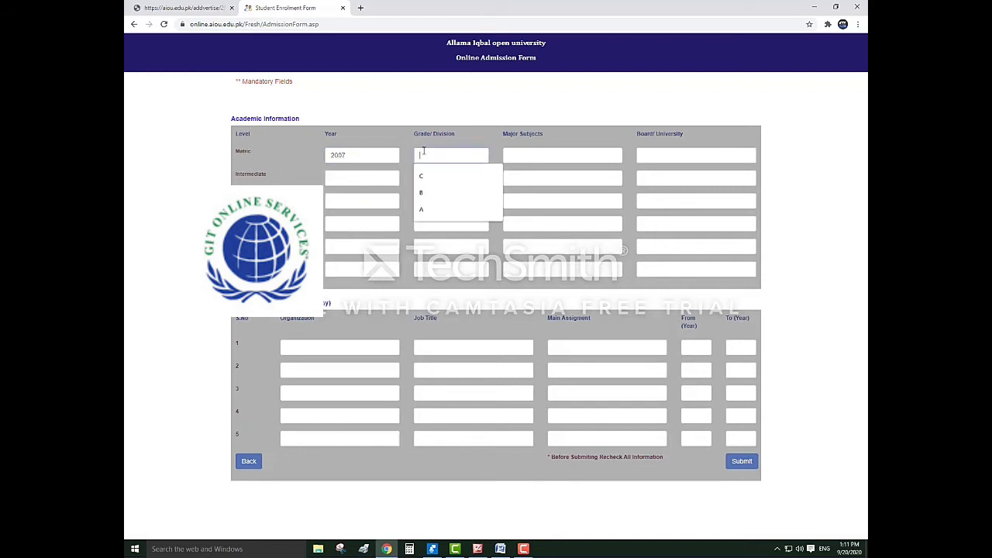
text(A)
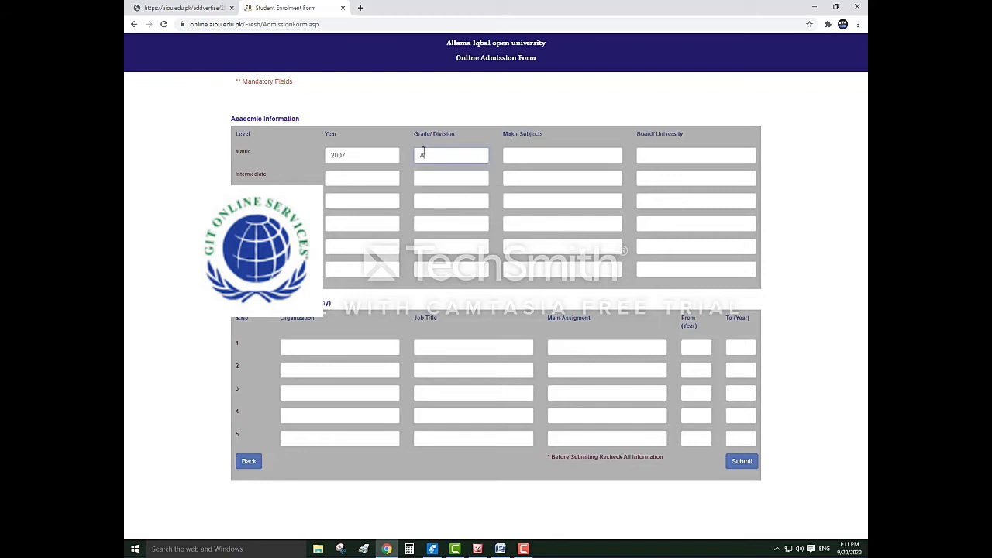
click(516, 155)
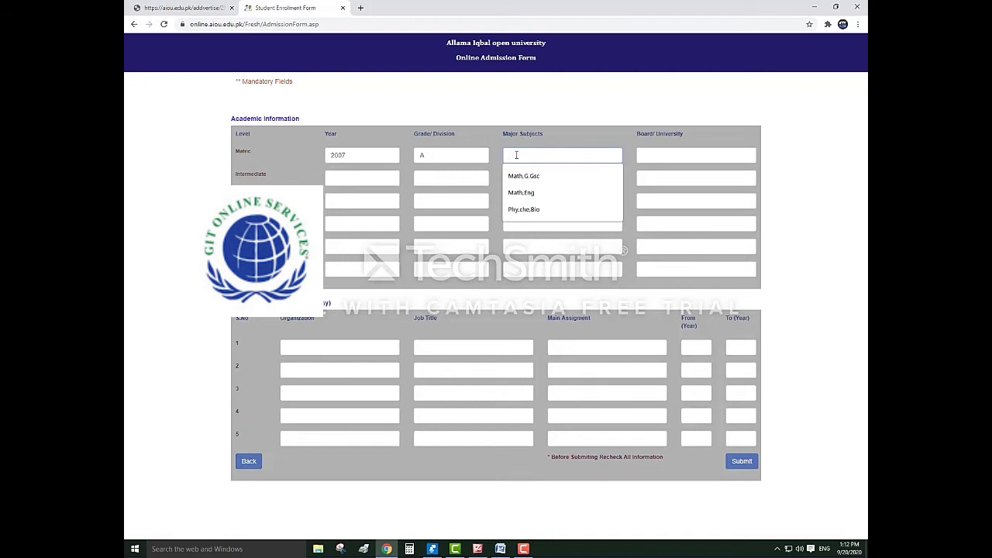
text(p)
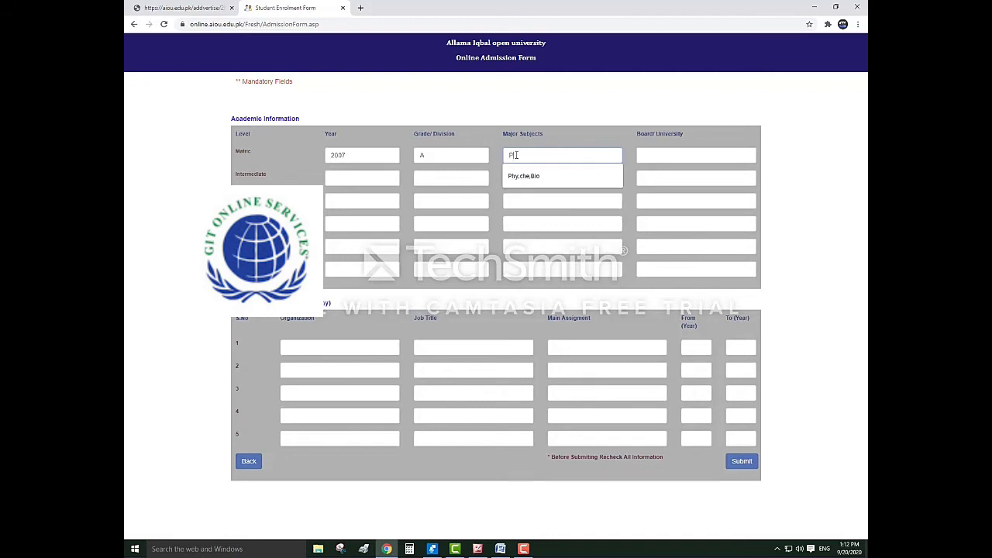
click(531, 177)
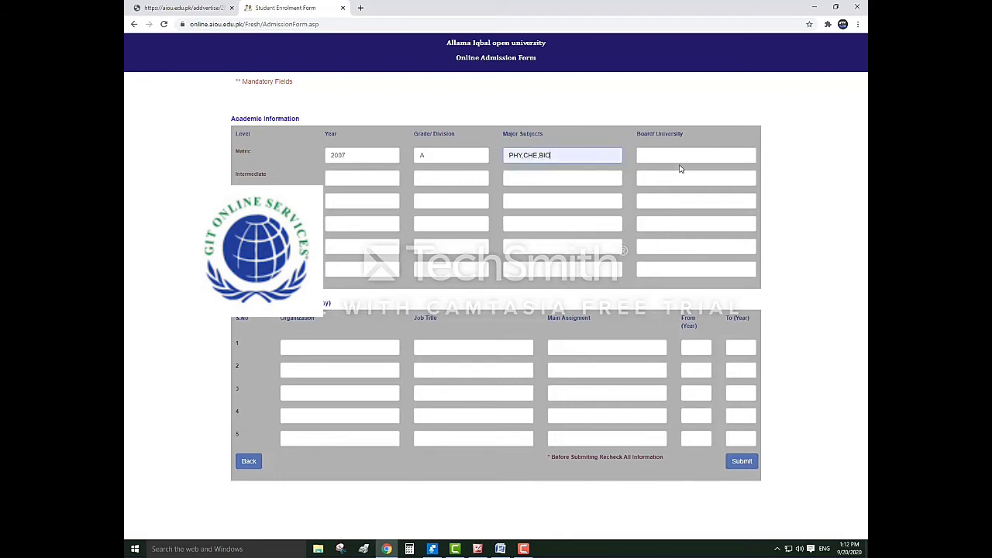
click(672, 157)
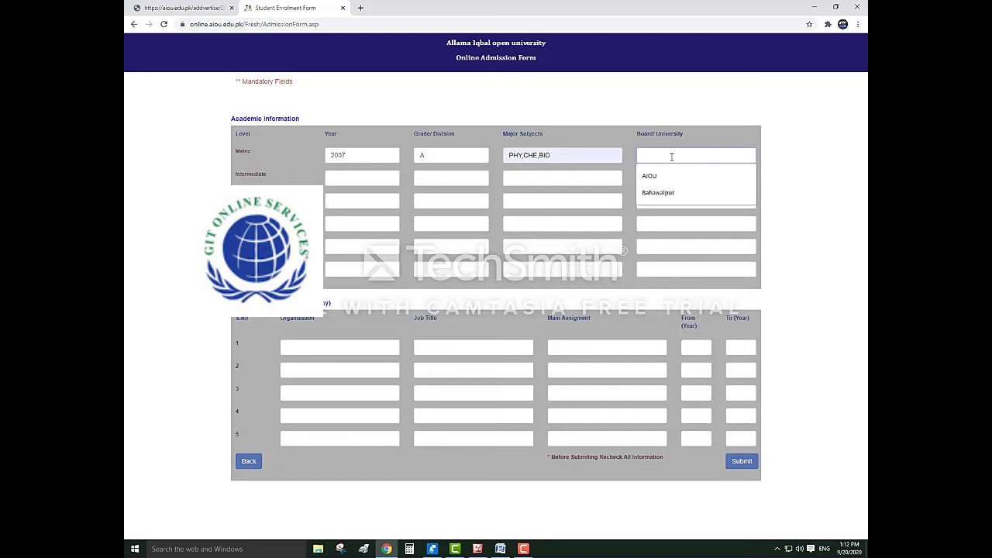
text(KARA)
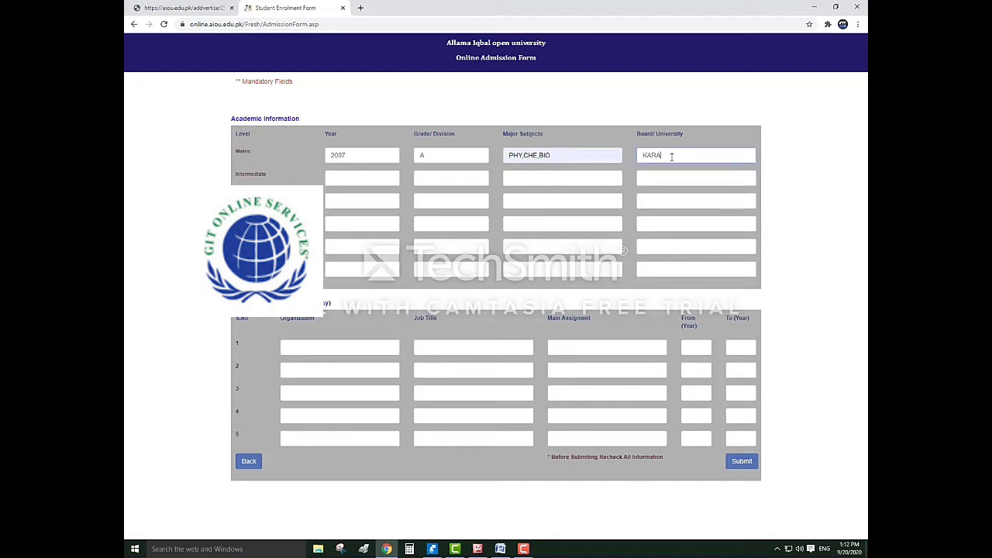
text(CHI)
click(362, 177)
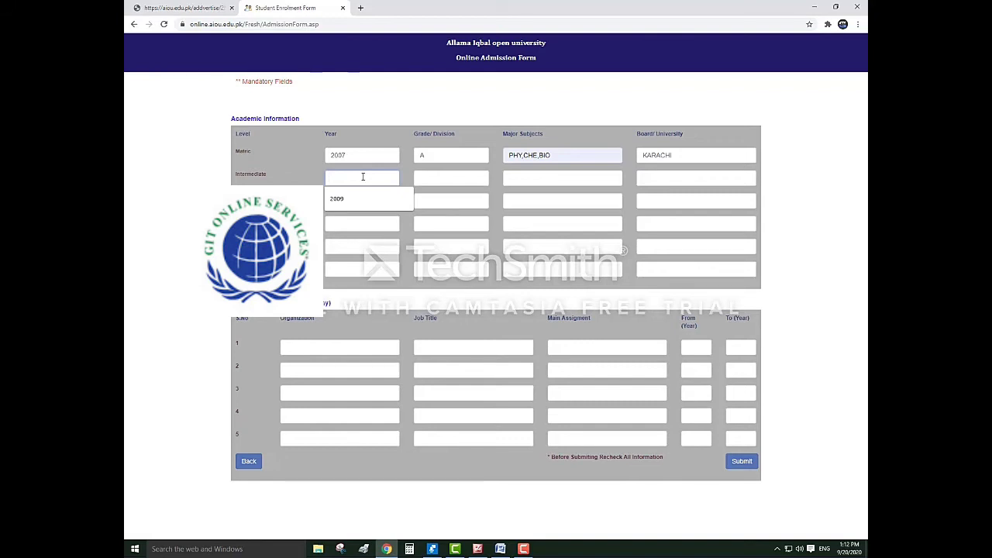
Enter Intermediate details: 2009, grade D, subjects CIV.ED IST, board KARACHI
text(2009)
click(430, 179)
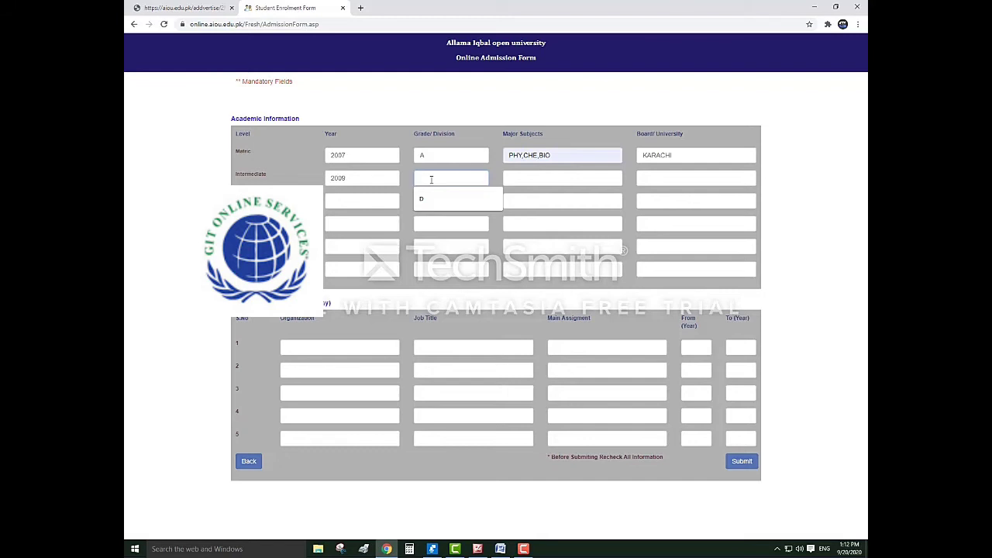
text(D)
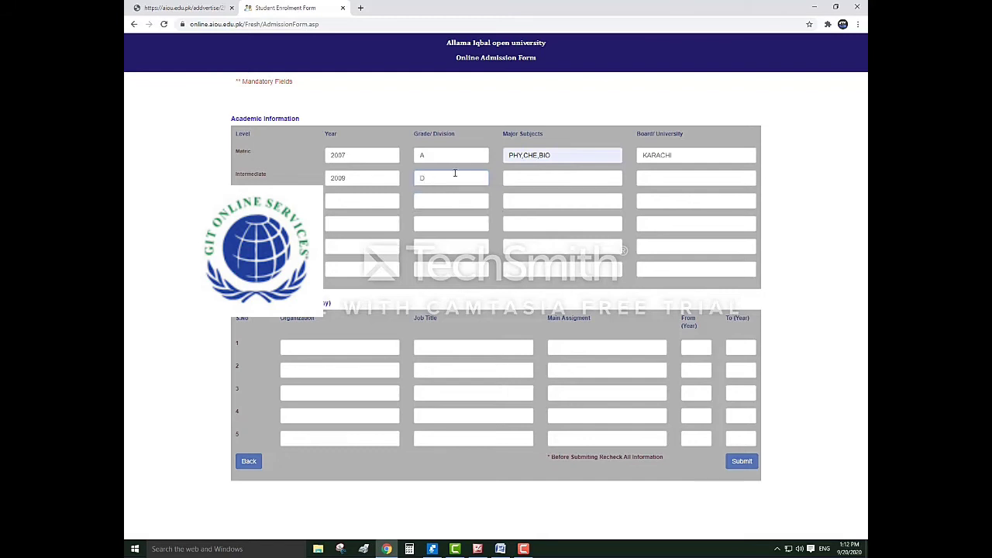
click(531, 179)
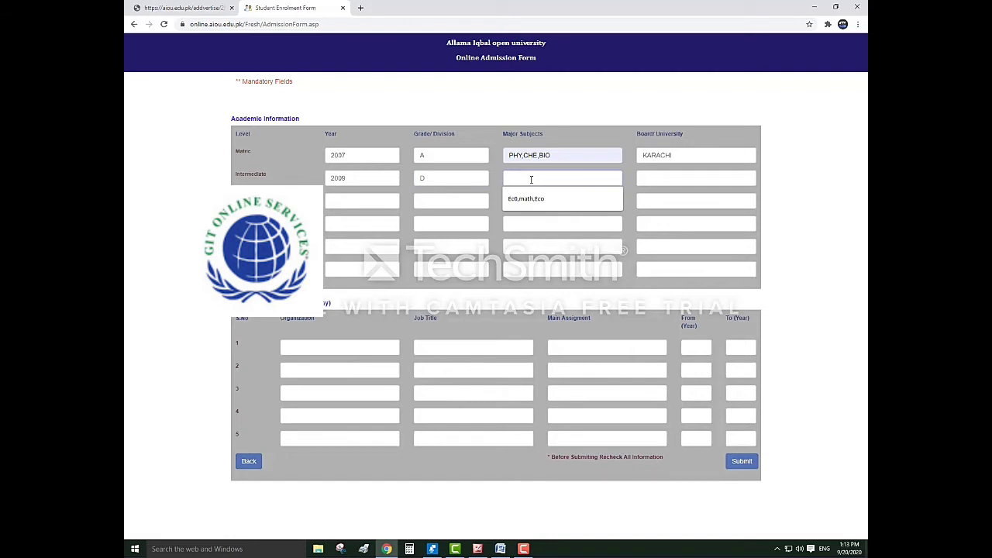
text(CIV)
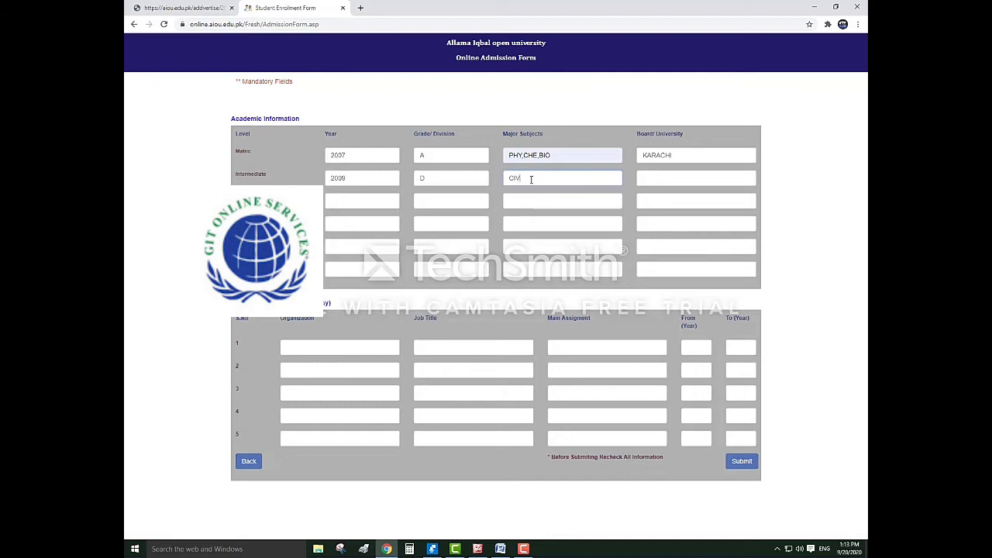
text(.ED)
text( IST)
click(650, 180)
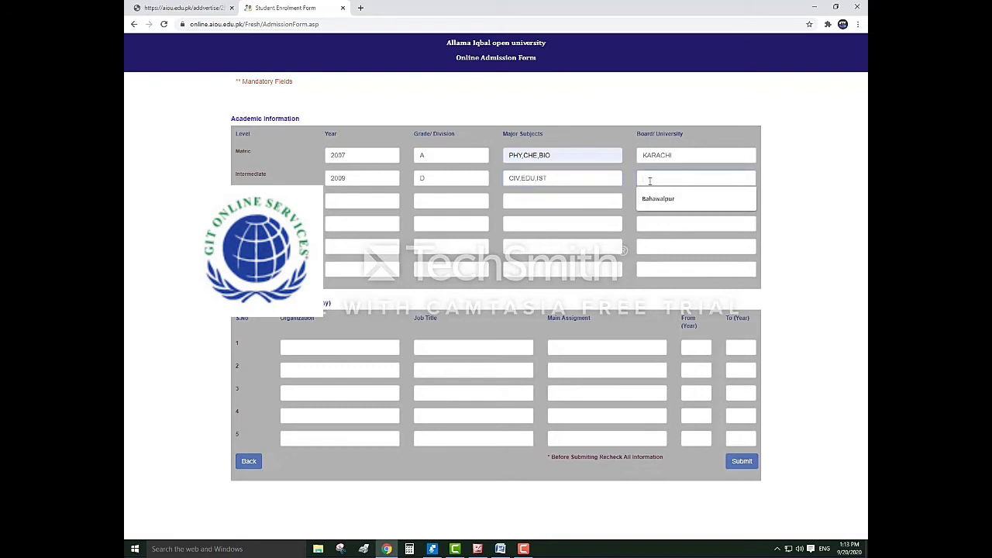
text(K)
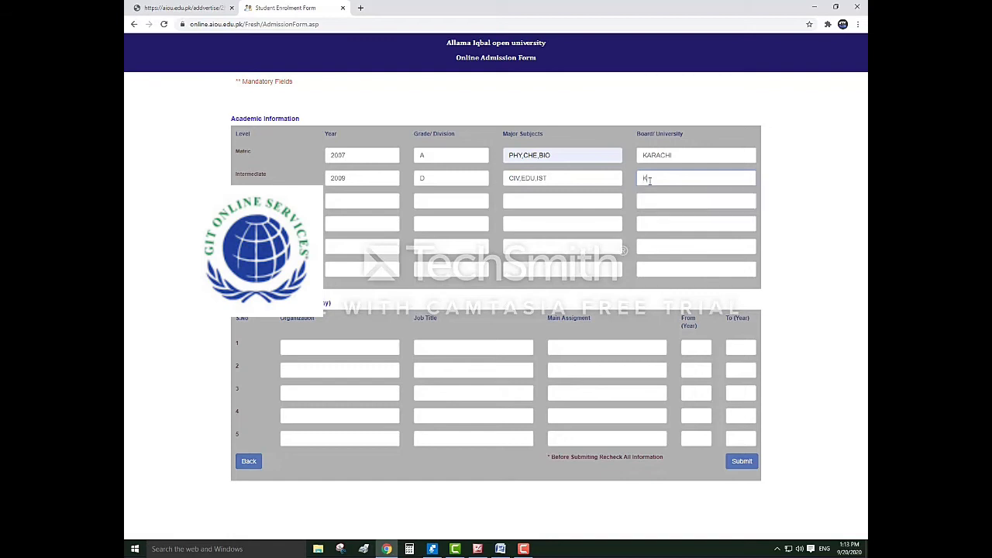
text(ARACHI)
Fill the third row: 2013, grade C, JOURNALISM,SOCIAL & CULTURE,ADVERTISING, board AIOU
click(355, 203)
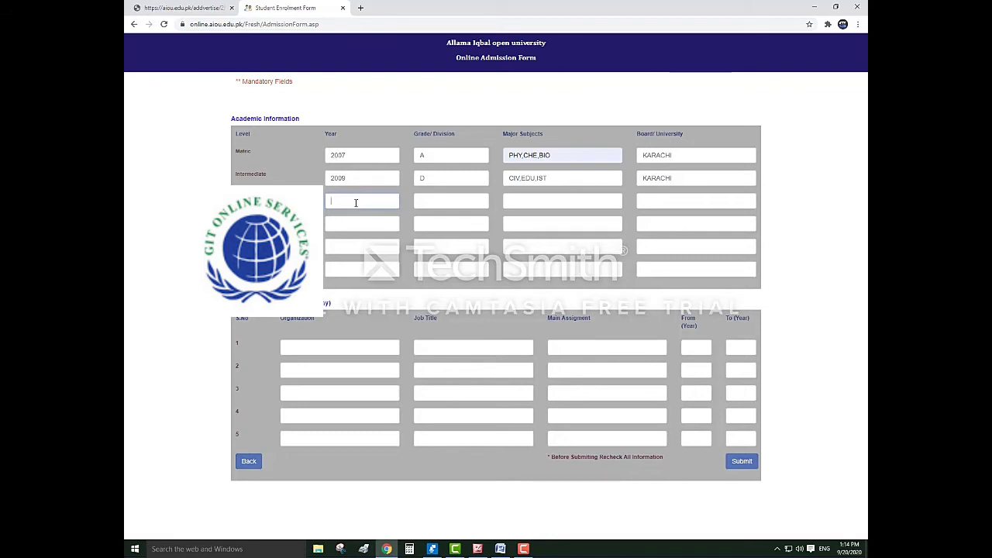
text(2013)
click(455, 202)
text(C)
click(525, 203)
text(JOURNALISM)
text(,SO)
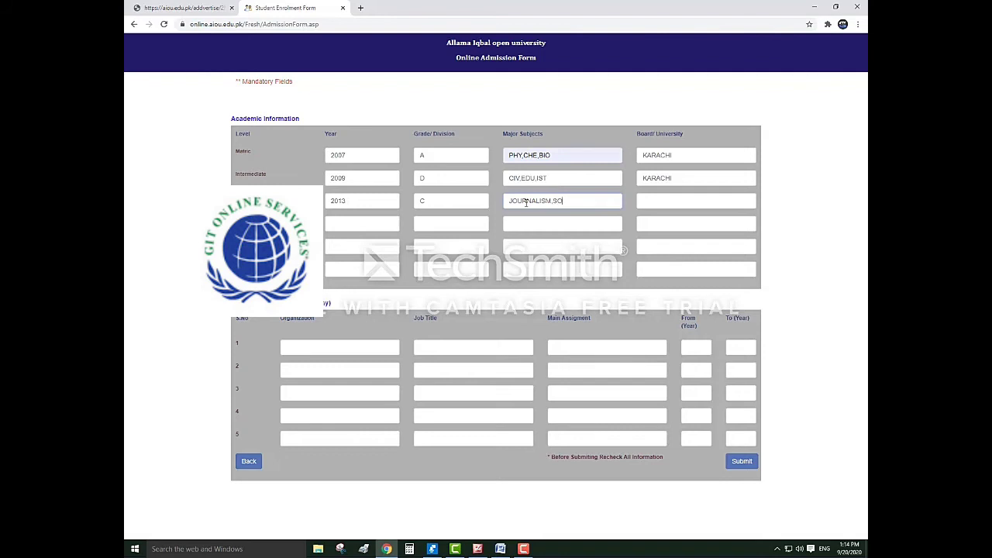
text(CIAL)
text(& CULTURE,ADVERT)
text(SING)
click(690, 200)
text(AIOU)
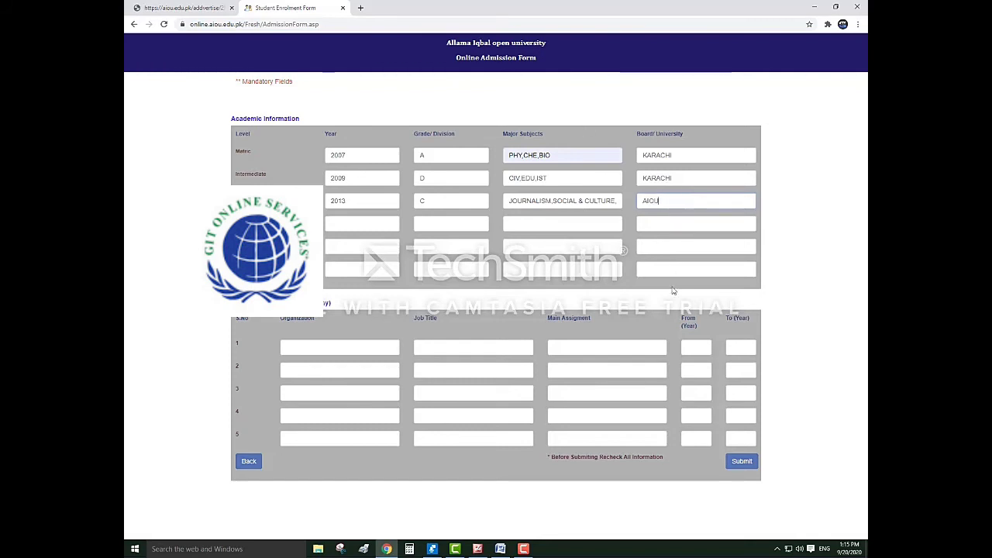
Submit the admission form and review the printable M.SC (SOCIOLOGY) form with its academic details
click(739, 463)
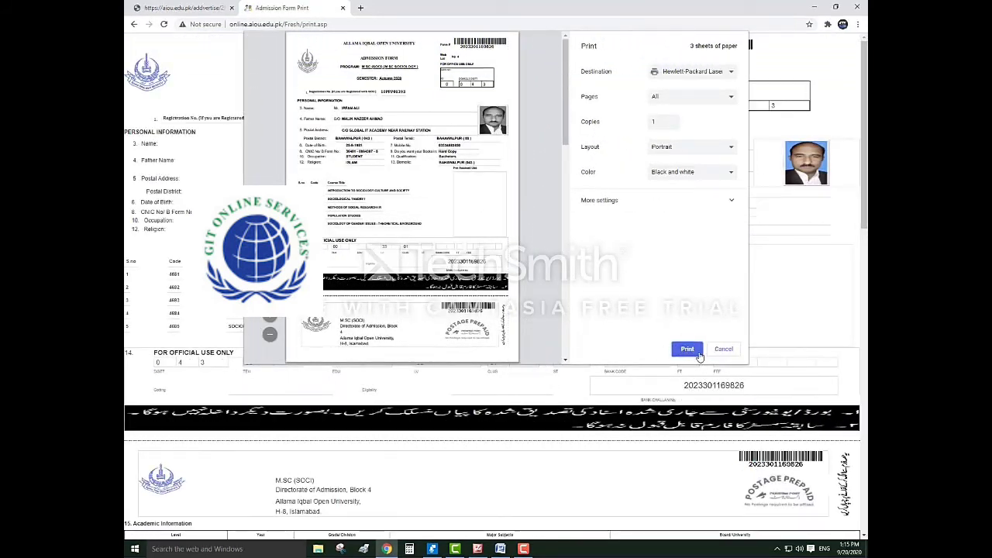
click(689, 351)
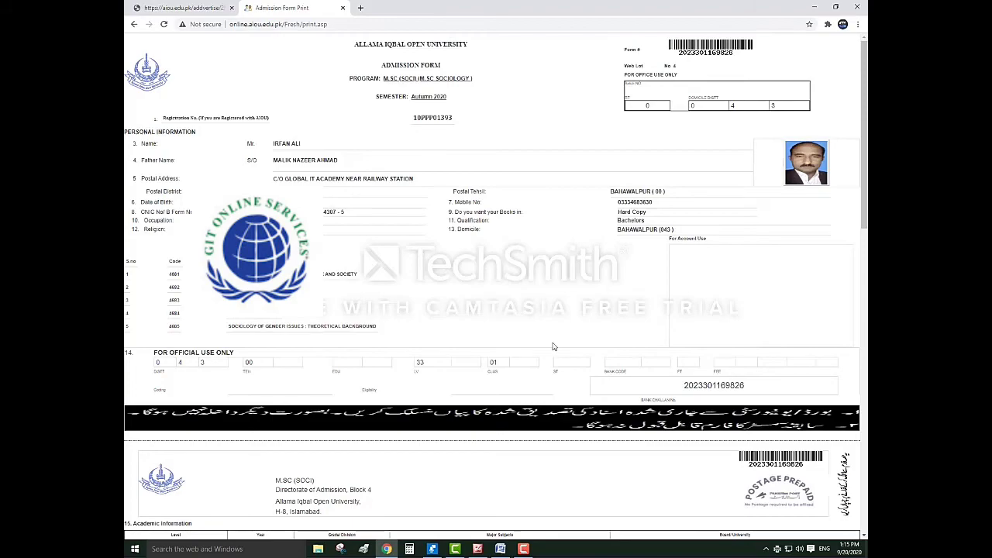
scroll(568, 317, down, 3)
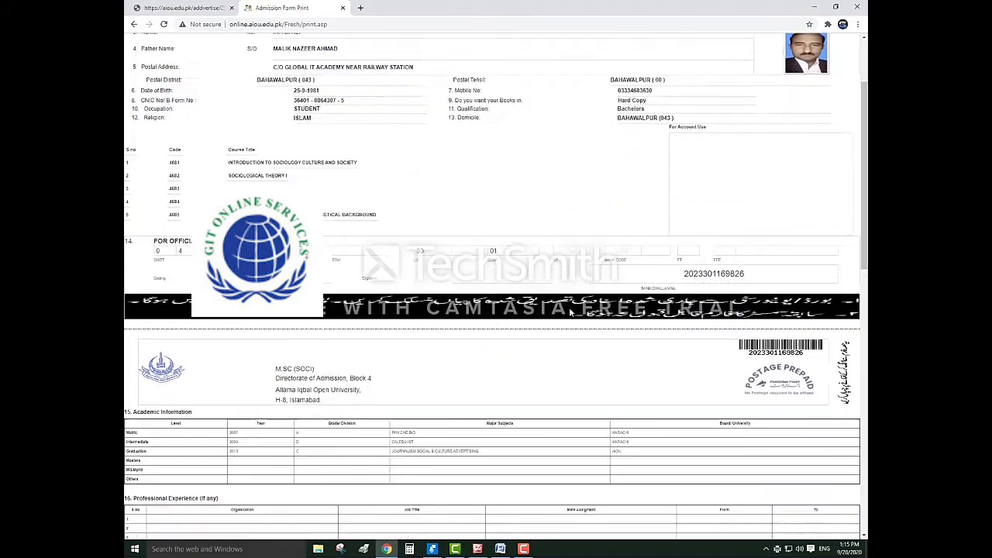
scroll(570, 311, down, 3)
scroll(569, 312, up, 3)
scroll(569, 312, up, 3)
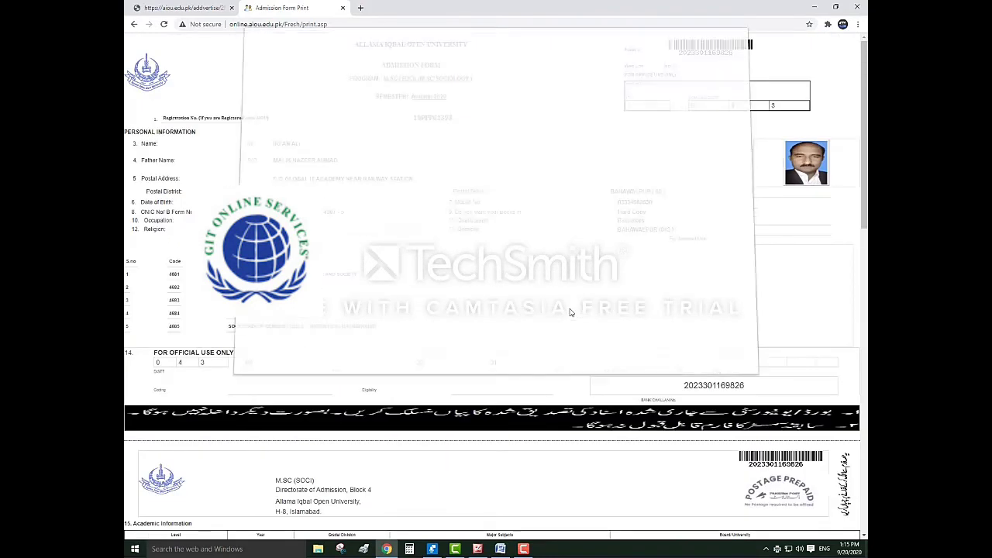
key(ctrl+p)
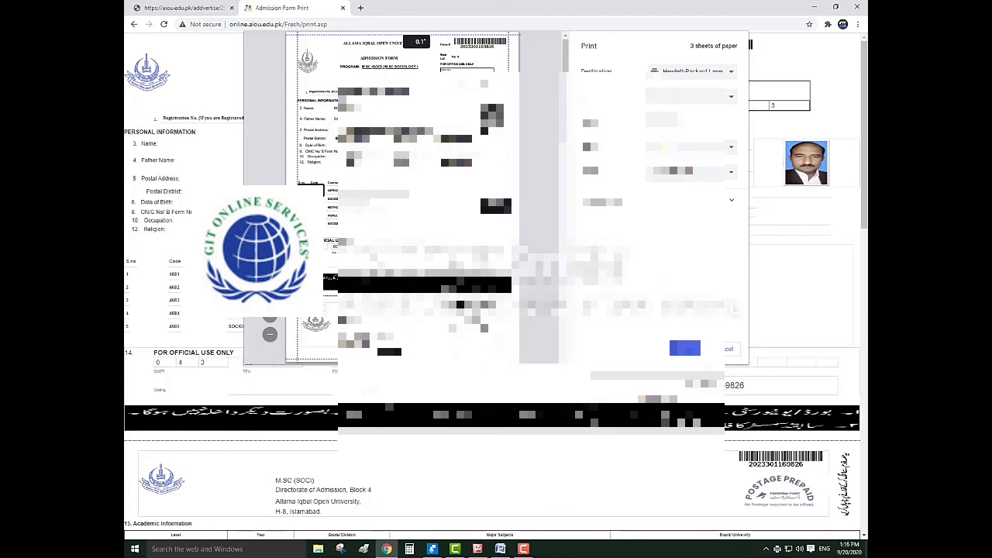
scroll(499, 186, down, 3)
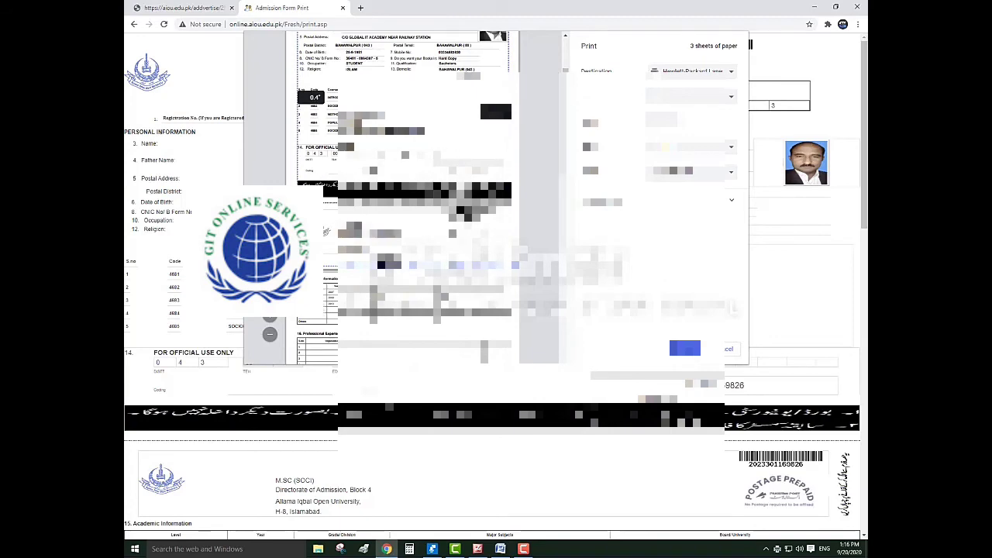
scroll(402, 193, down, 5)
scroll(389, 292, down, 3)
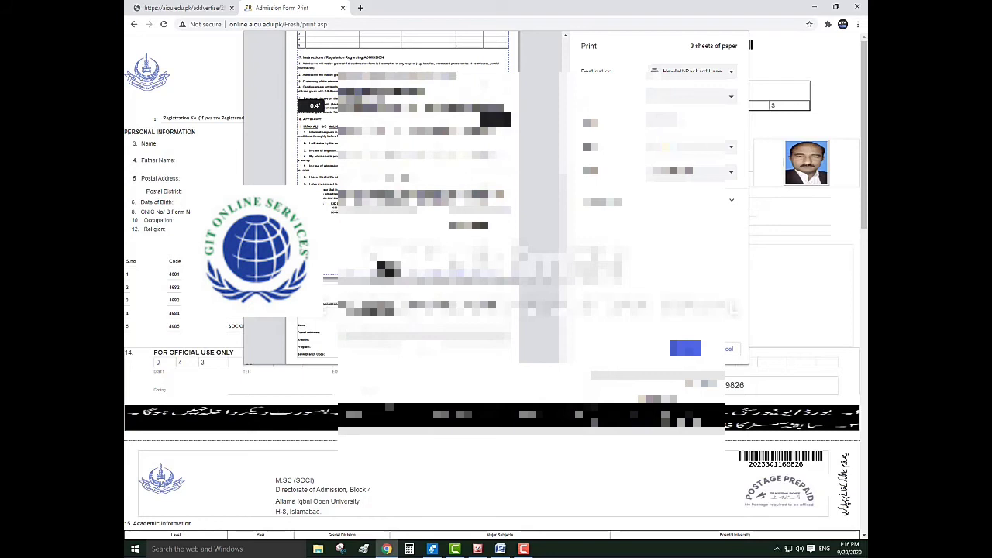
scroll(403, 194, up, 5)
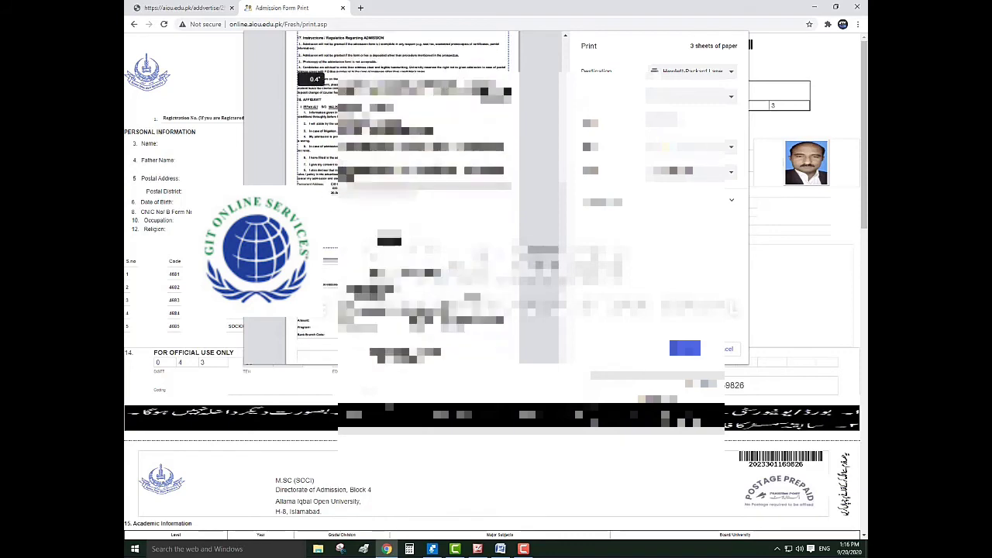
scroll(403, 193, up, 1)
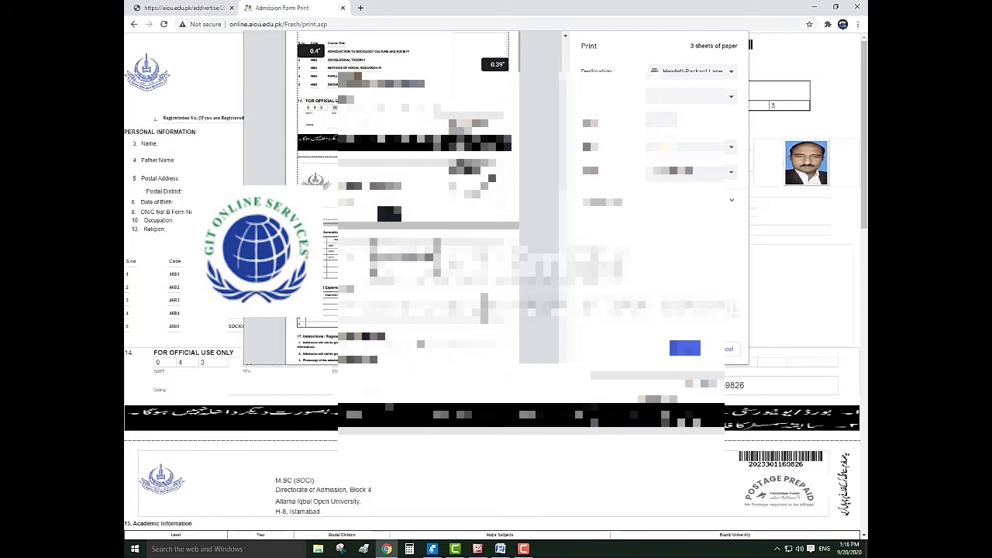
scroll(403, 197, down, 5)
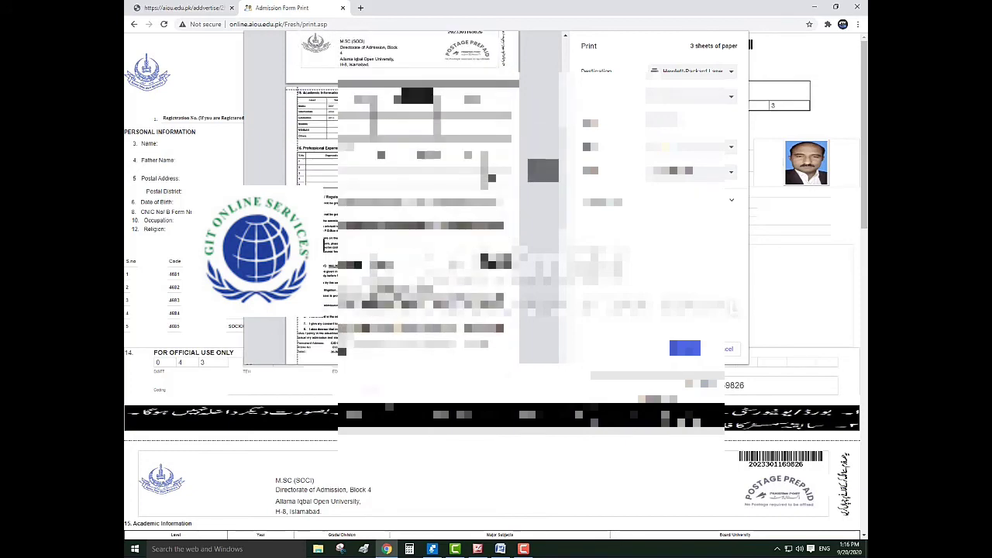
scroll(335, 145, down, 5)
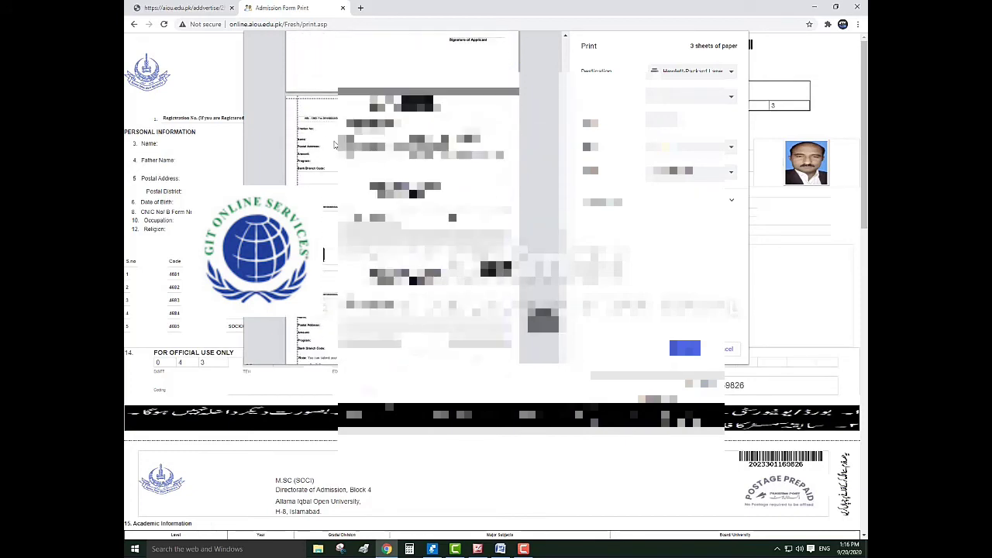
scroll(335, 145, down, 1)
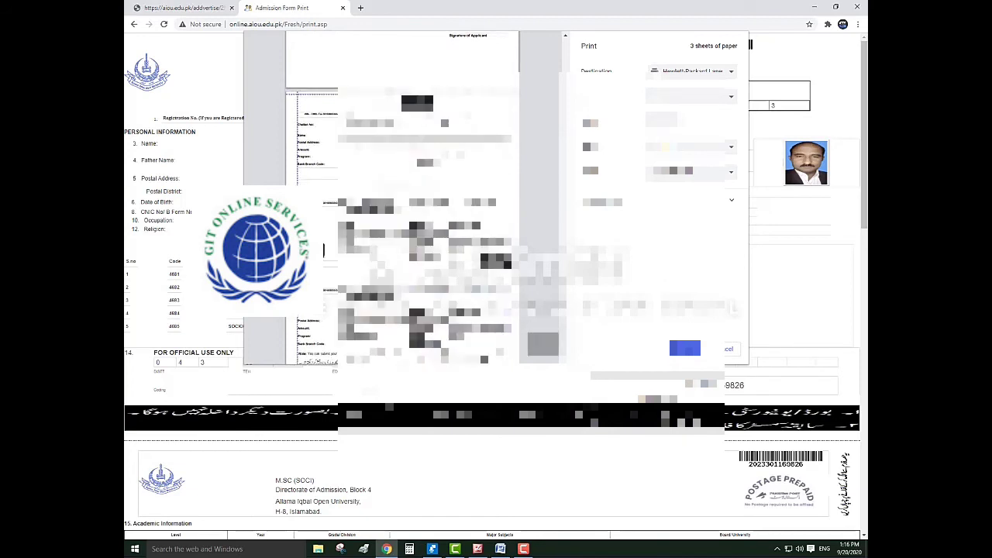
scroll(499, 186, down, 2)
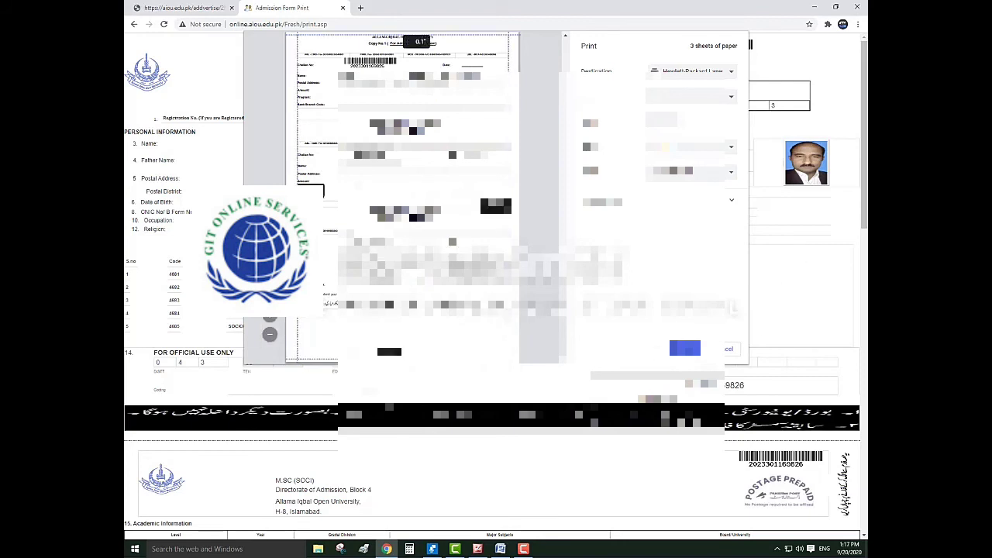
Cancel the admission form's print preview without printing
scroll(498, 186, down, 5)
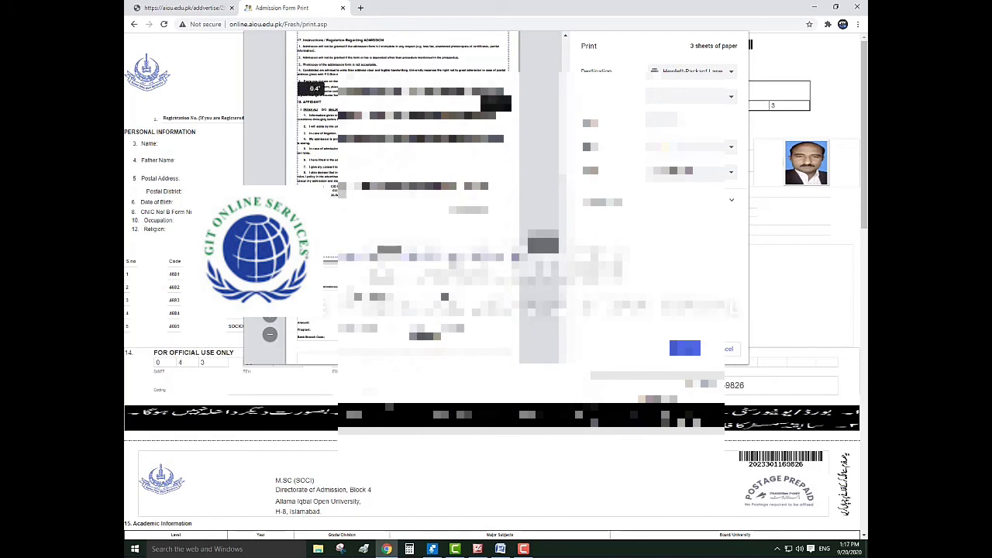
scroll(324, 237, down, 5)
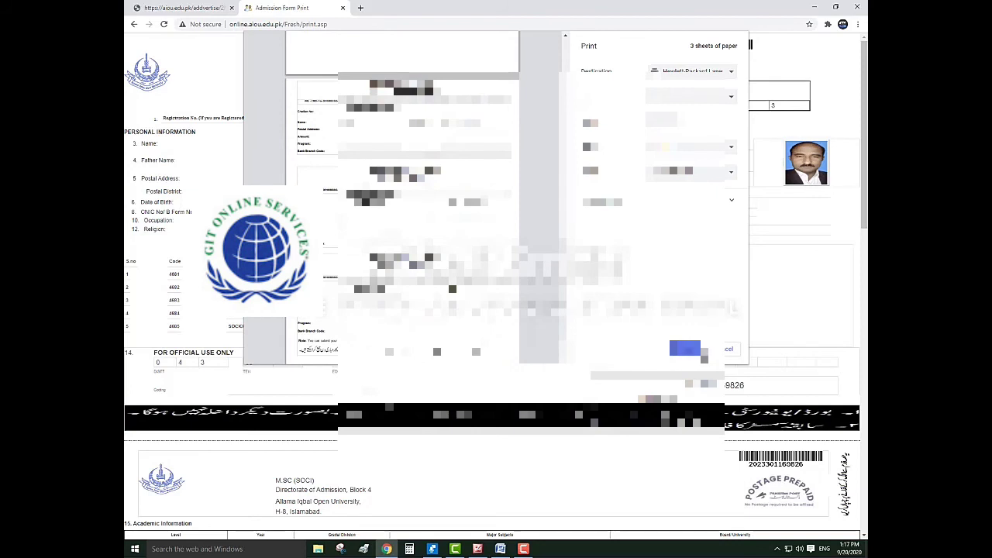
click(722, 353)
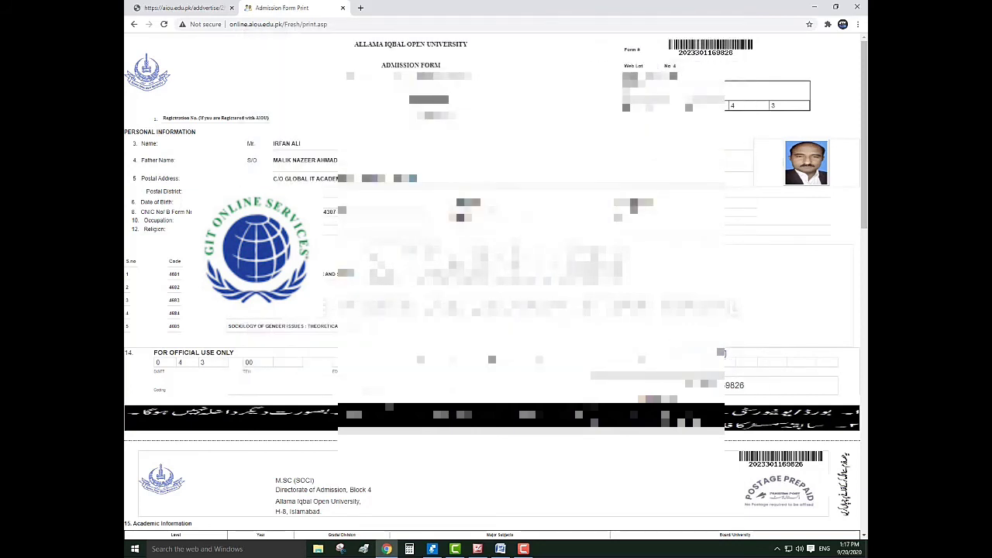
Go back three pages from the printed form to the aiou.edu.pk university home page
scroll(720, 352, down, 3)
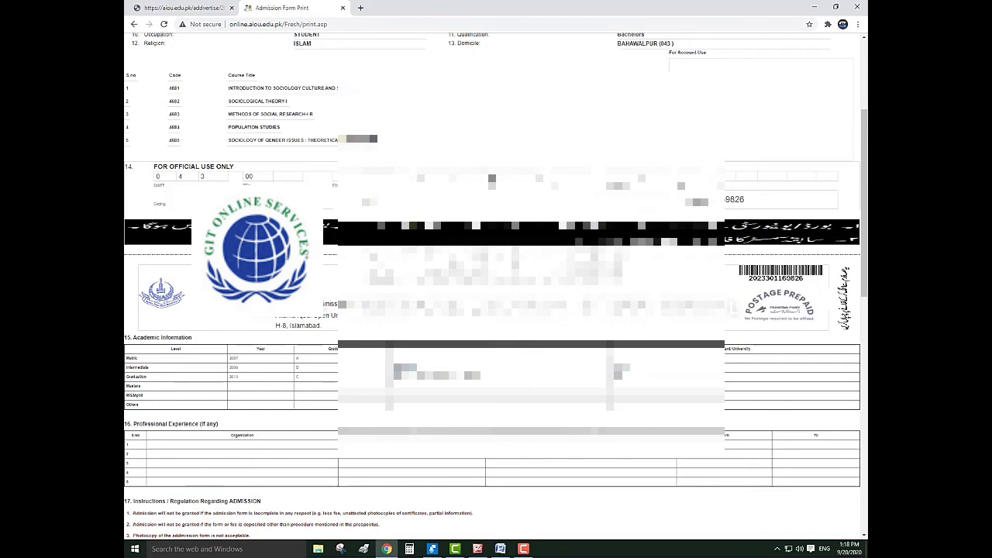
click(133, 25)
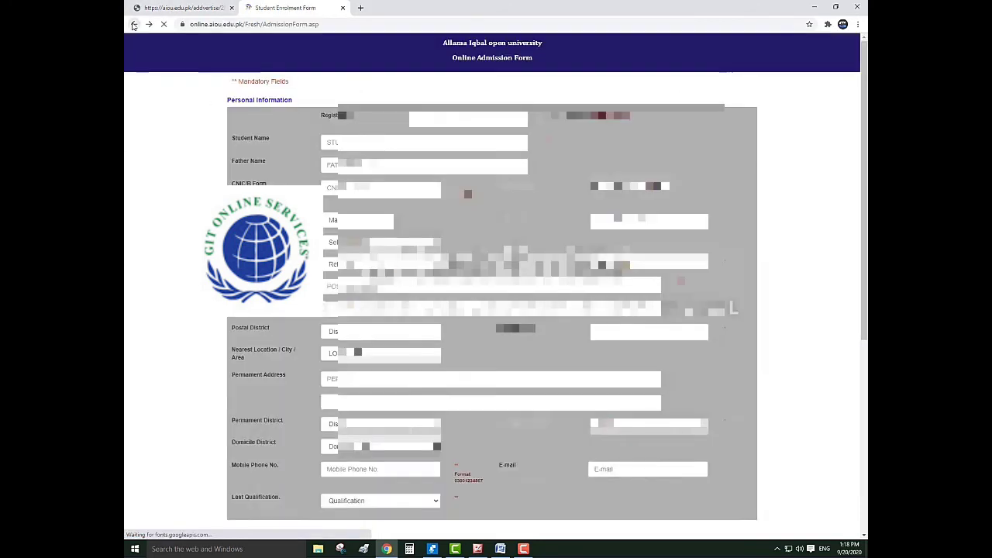
click(133, 25)
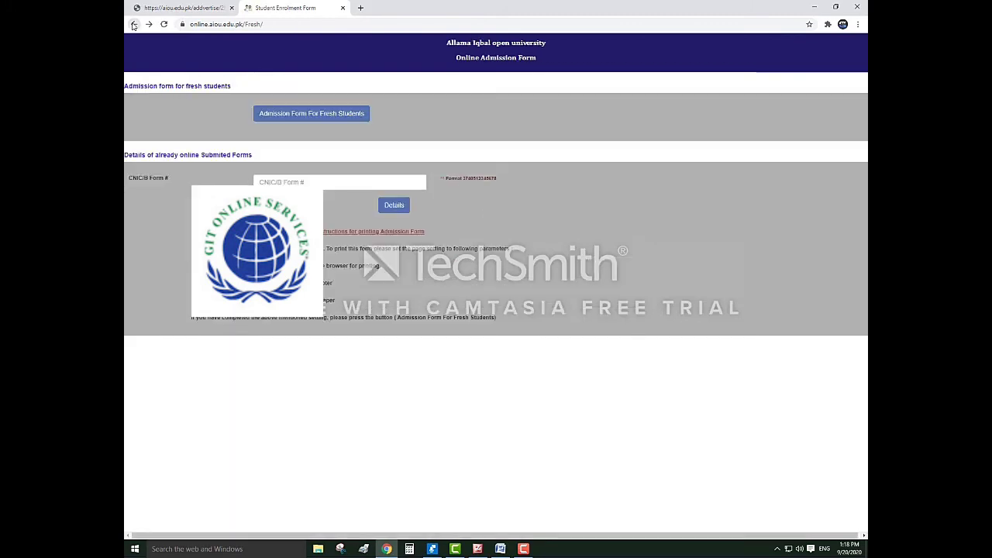
click(133, 24)
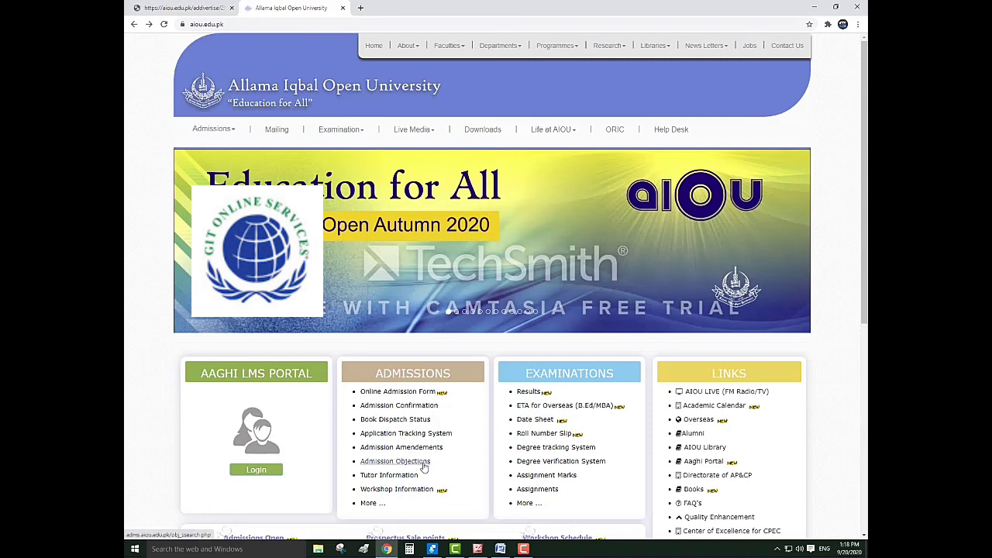
scroll(432, 465, down, 1)
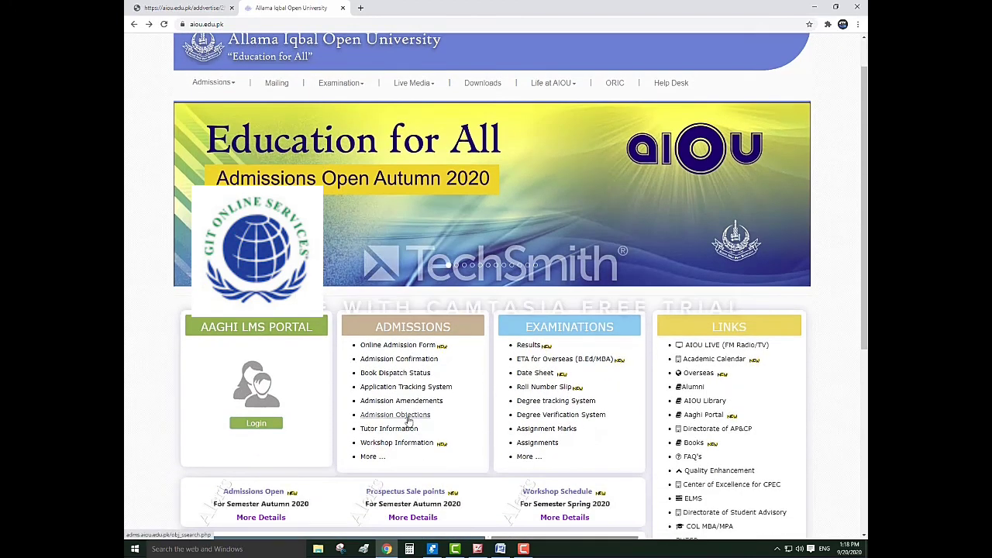
Browse the Admission Objections page's Semester, Programme and Search By options, then return to the home tab
click(409, 421)
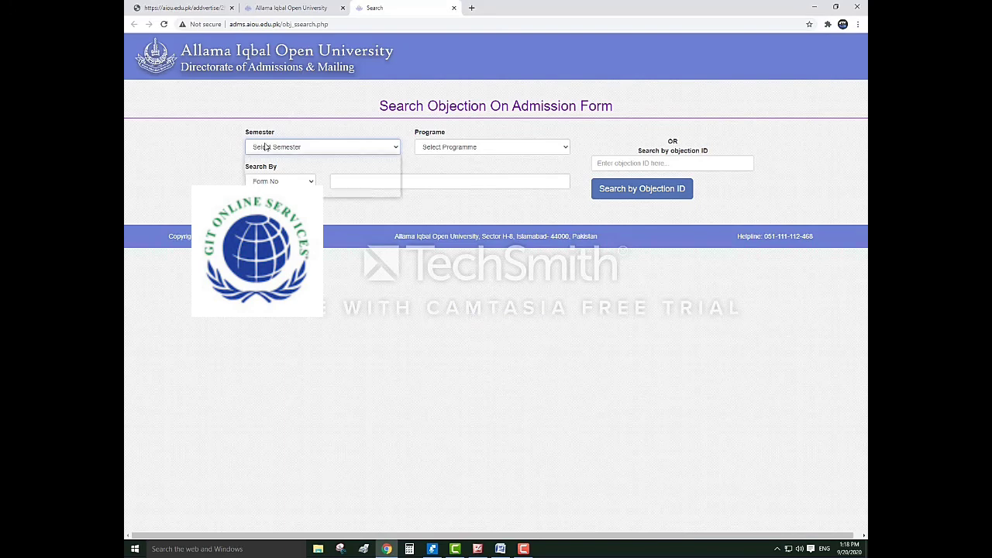
click(267, 147)
click(416, 199)
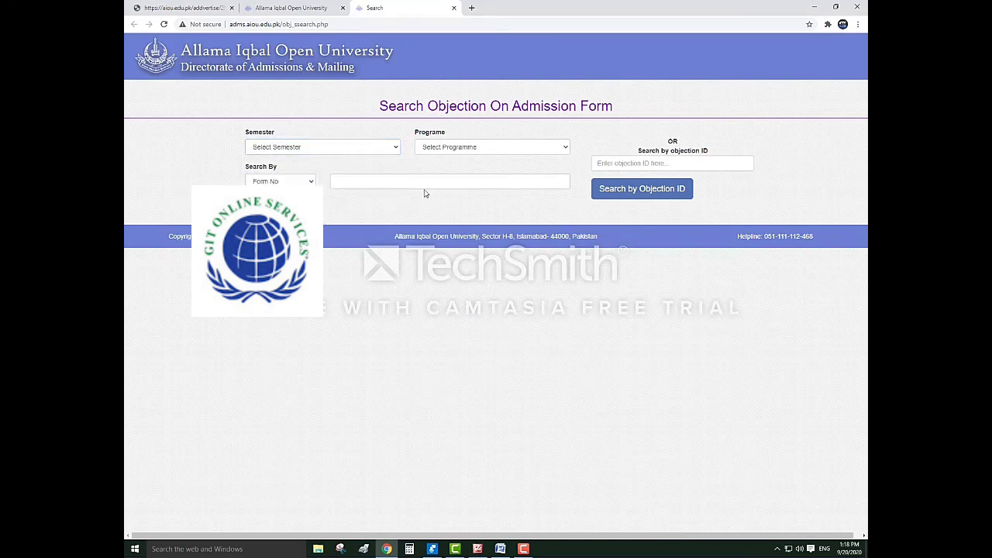
click(447, 149)
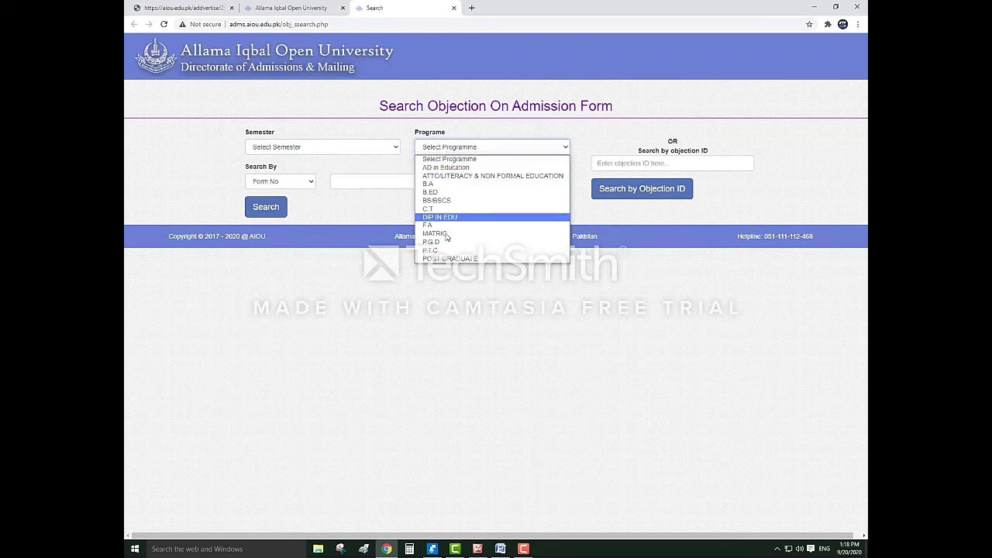
click(334, 214)
click(286, 183)
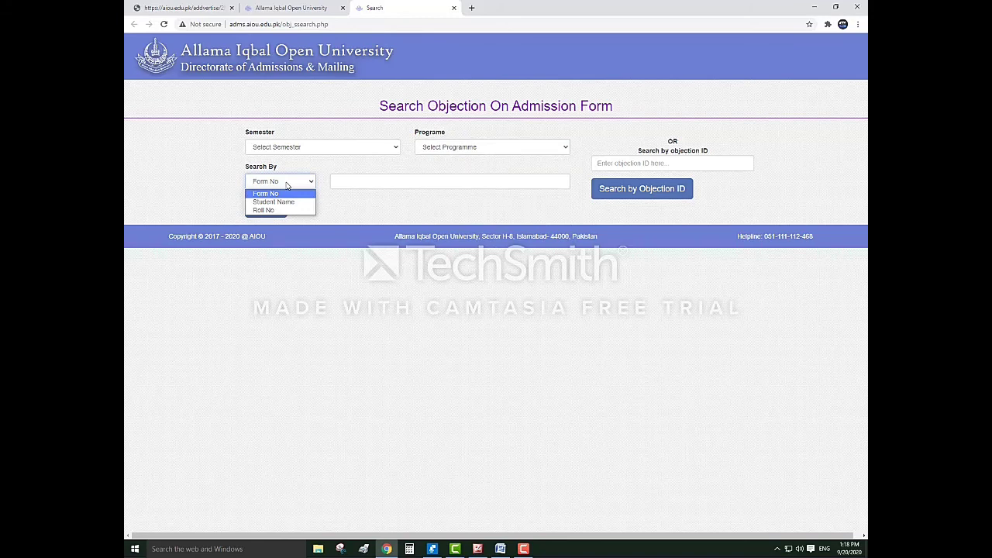
click(343, 184)
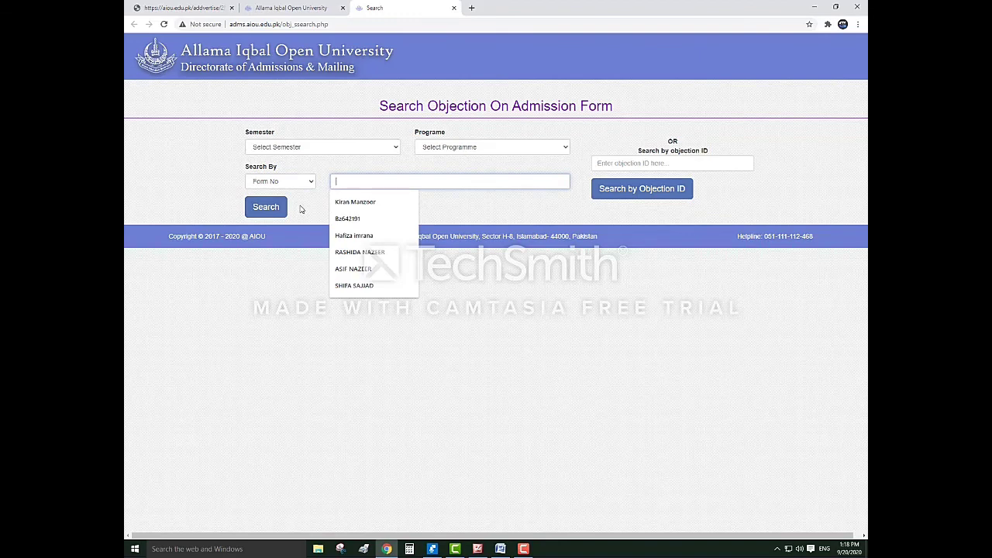
click(294, 9)
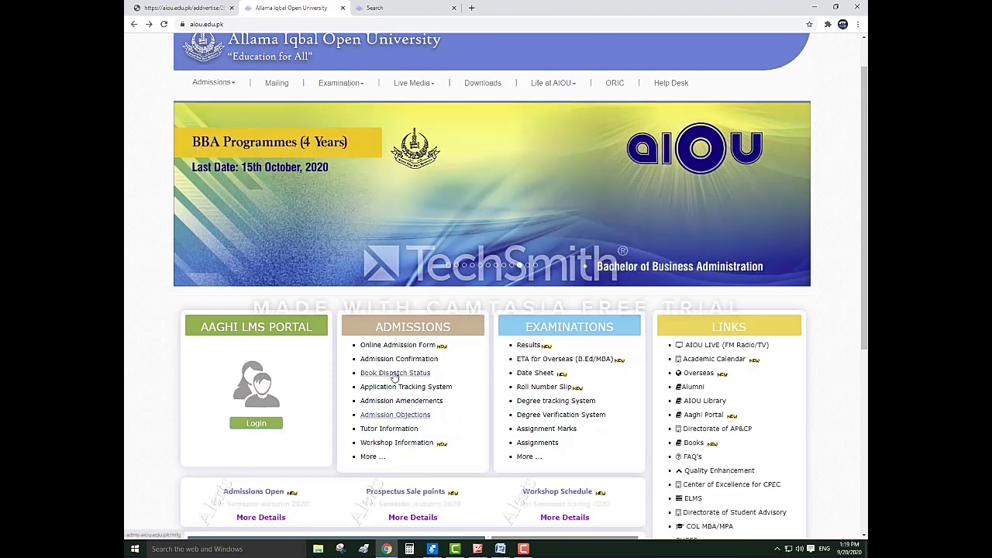
Track Spring 2020 book dispatch on Book Dispatch Status using a saved roll number
click(394, 373)
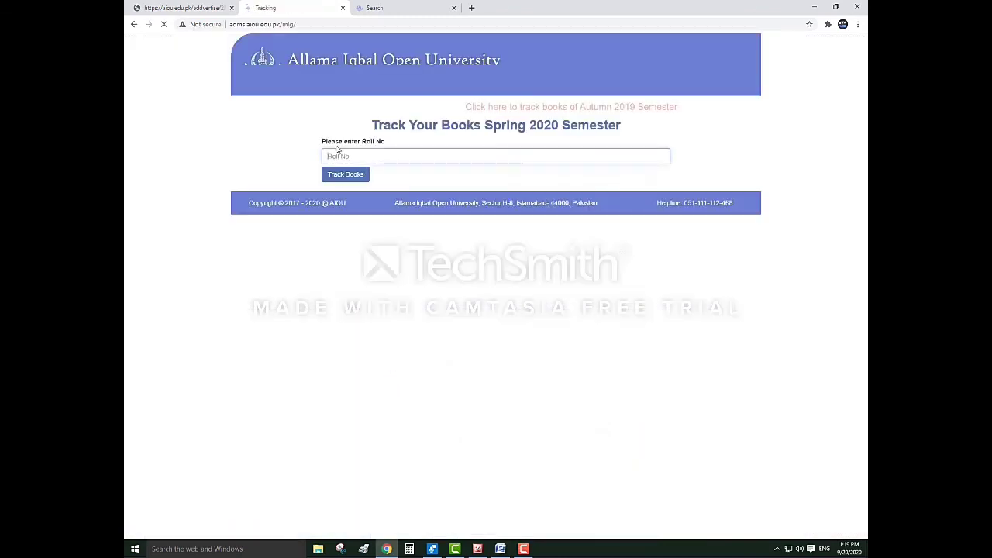
click(341, 155)
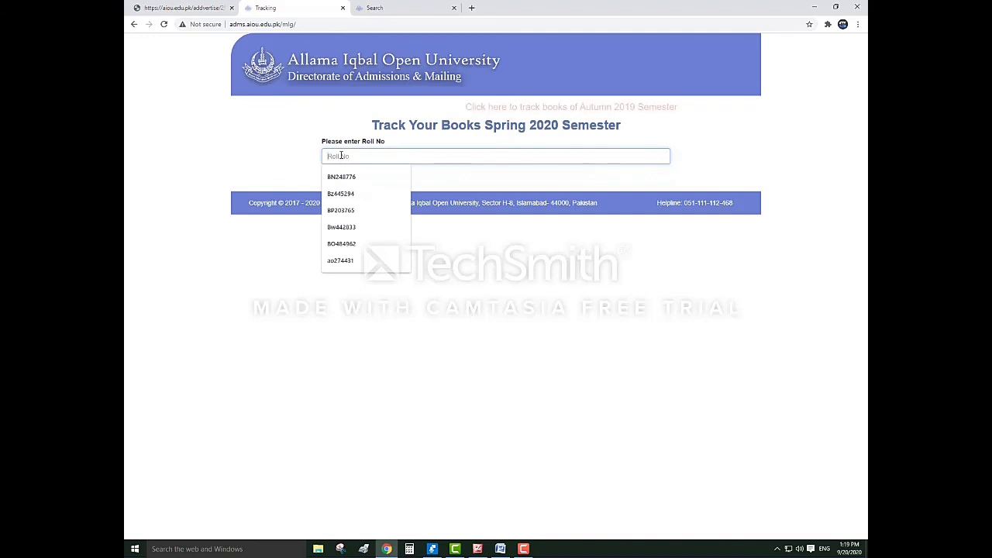
click(464, 188)
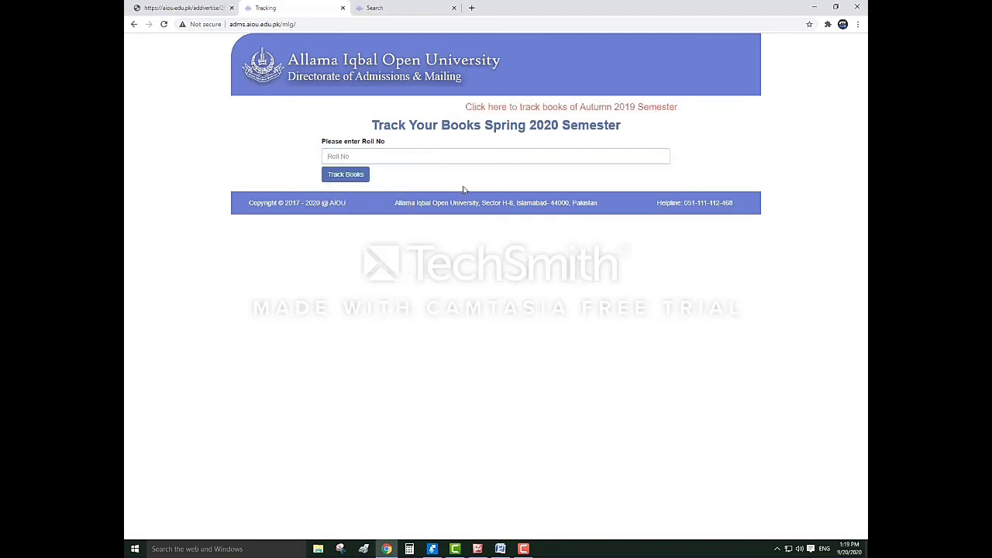
click(344, 156)
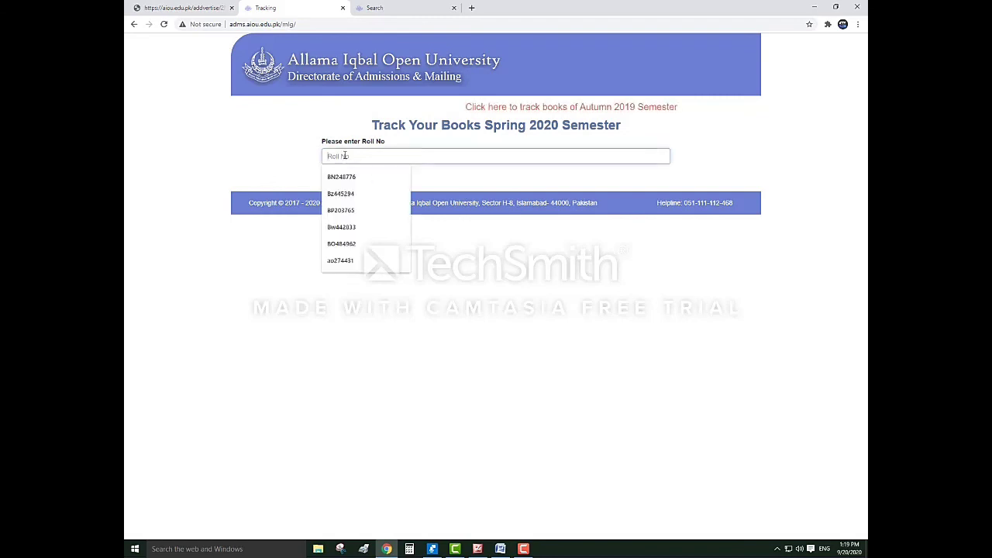
click(336, 194)
click(333, 176)
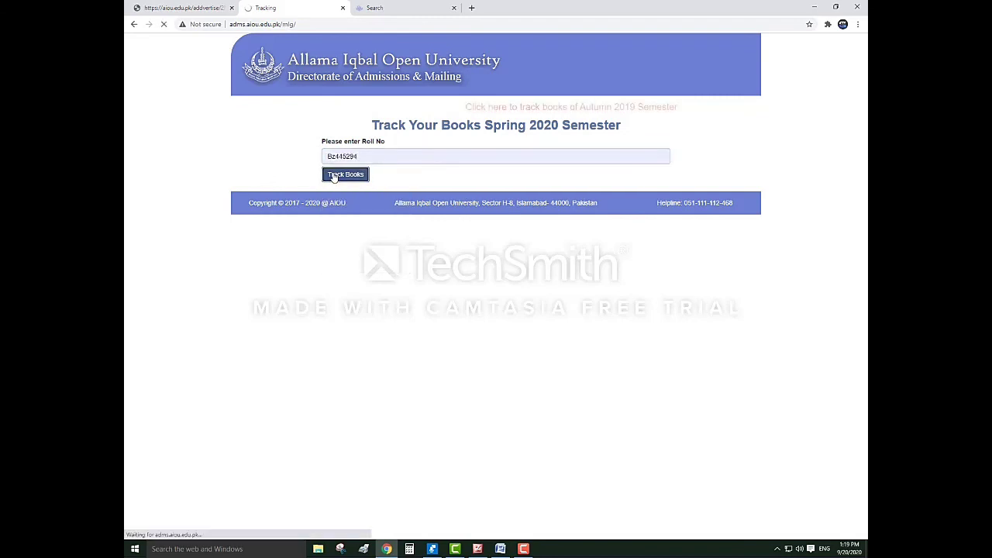